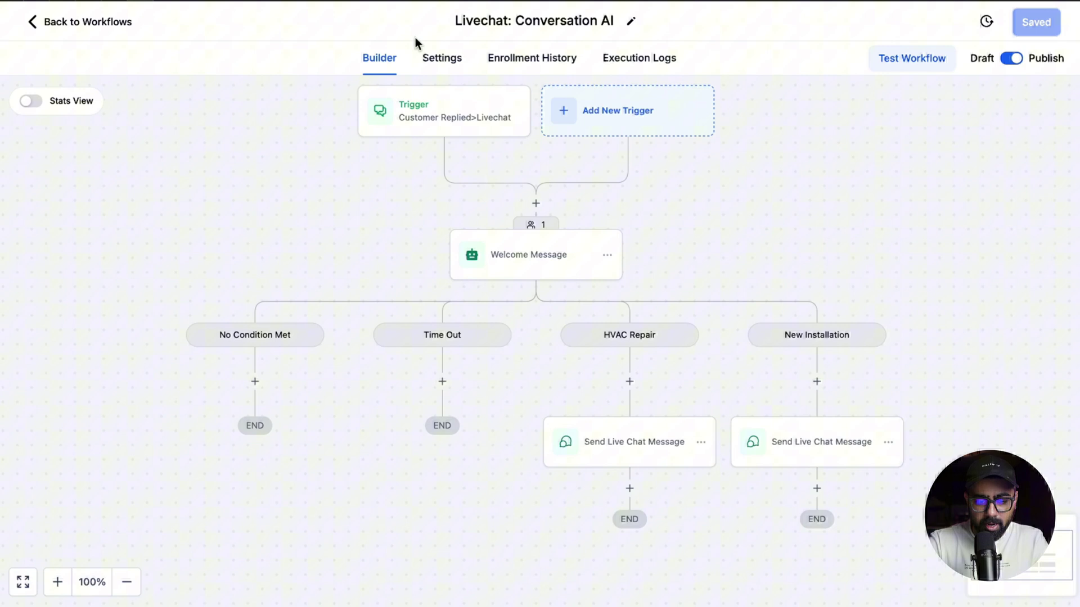
# Review the Livechat workflow trigger's name, filter types and Live Chat reply channel
pyautogui.click(435, 125)
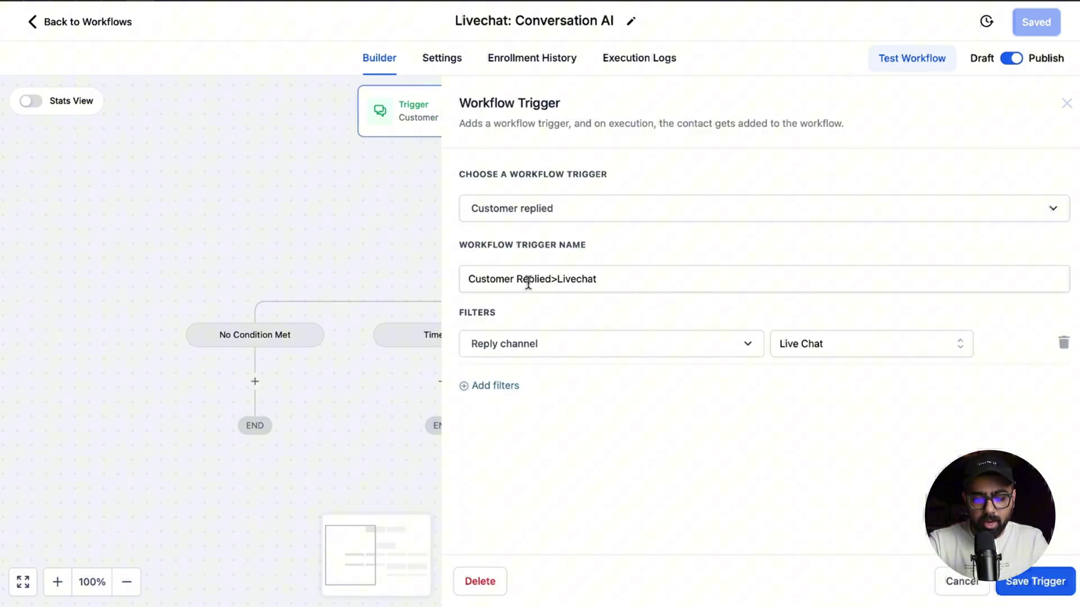
pyautogui.moveTo(552, 279); pyautogui.dragTo(601, 279)
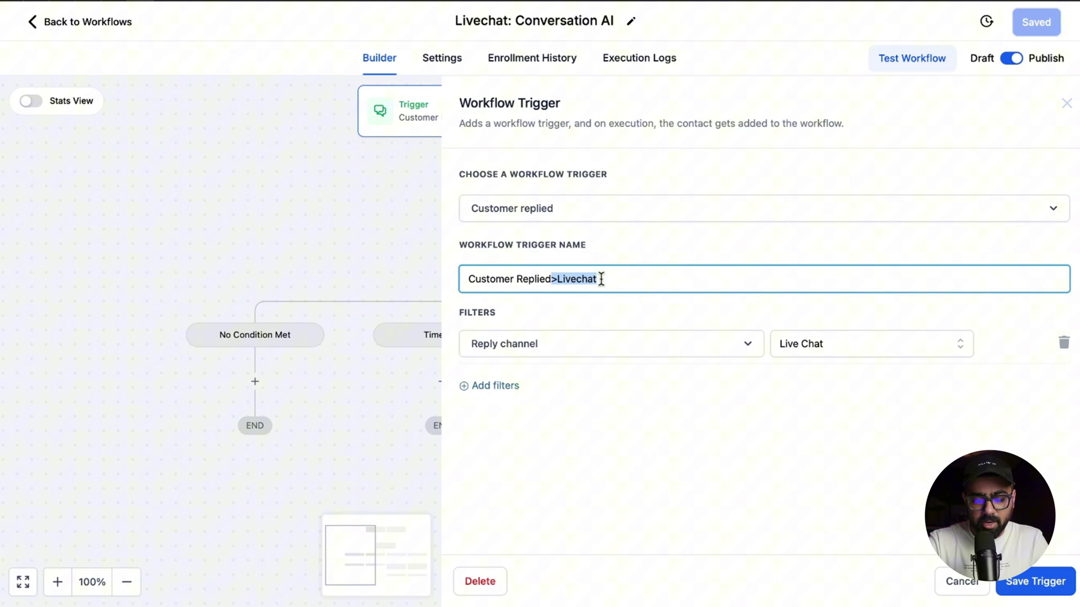
pyautogui.click(511, 357)
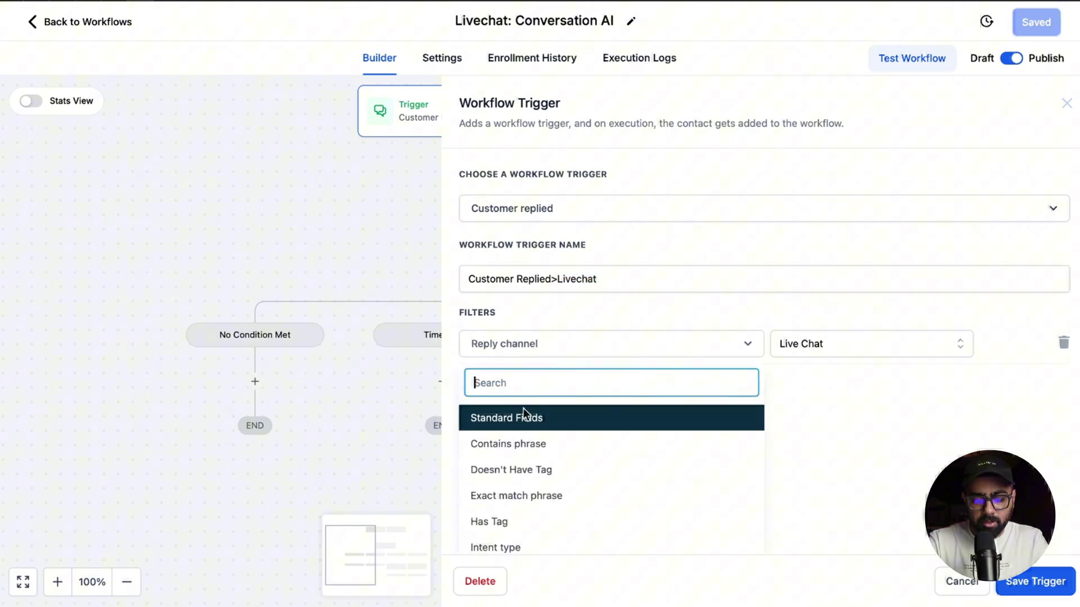
pyautogui.click(814, 345)
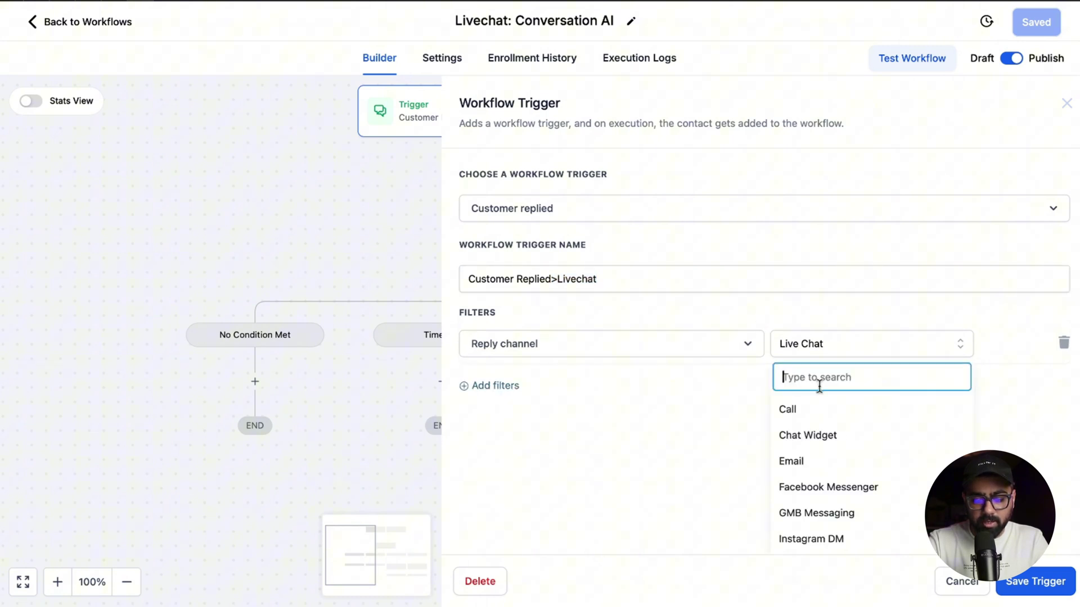
pyautogui.click(801, 353)
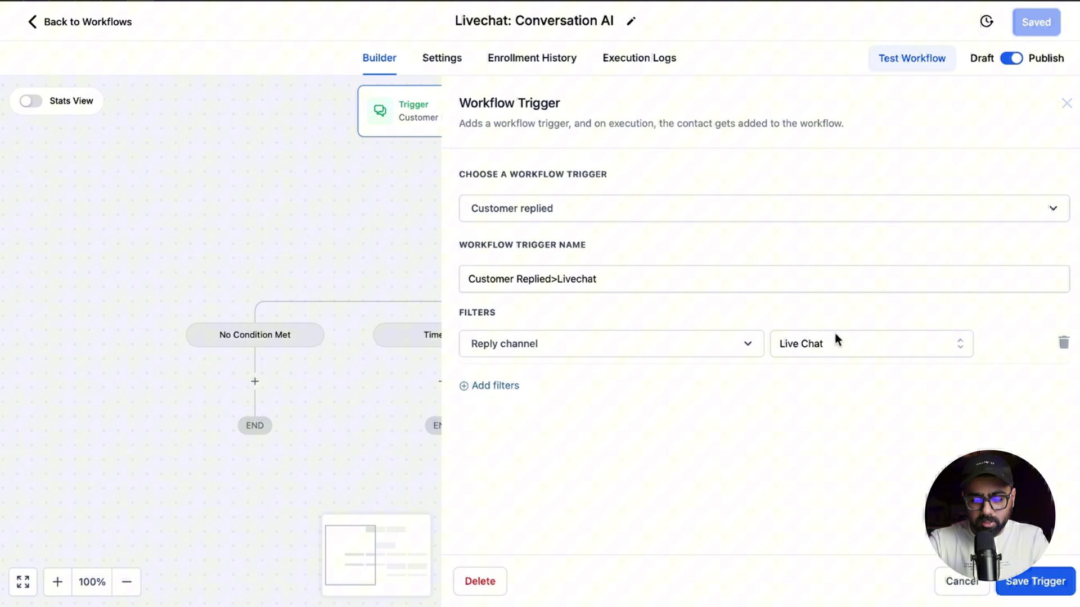
pyautogui.click(959, 585)
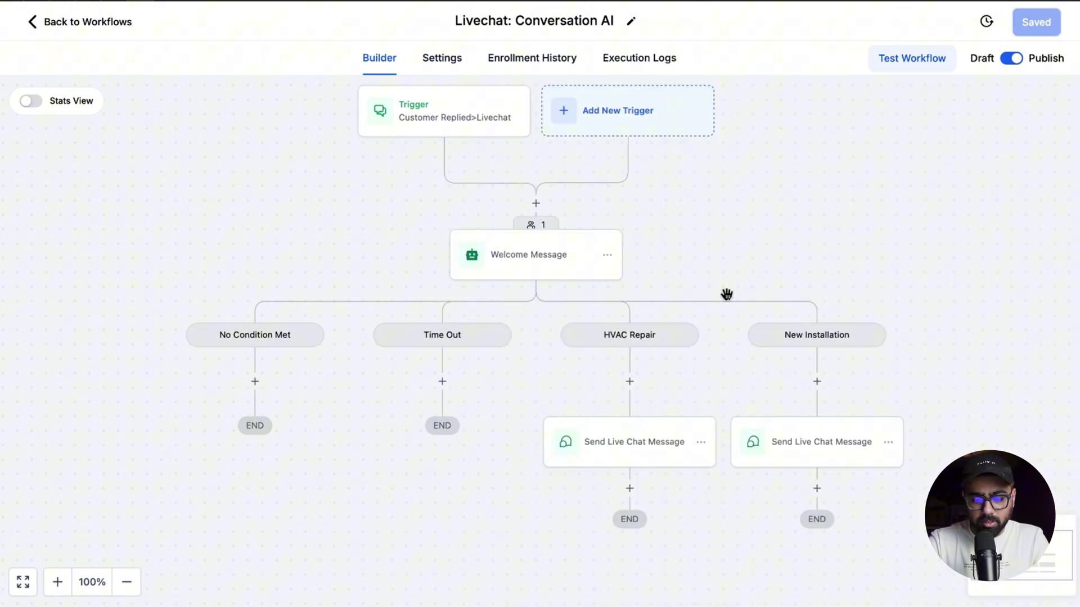
# Begin adding a Conversation AI step before Welcome Message, then discard the unsaved form
pyautogui.click(536, 204)
pyautogui.write('convers')
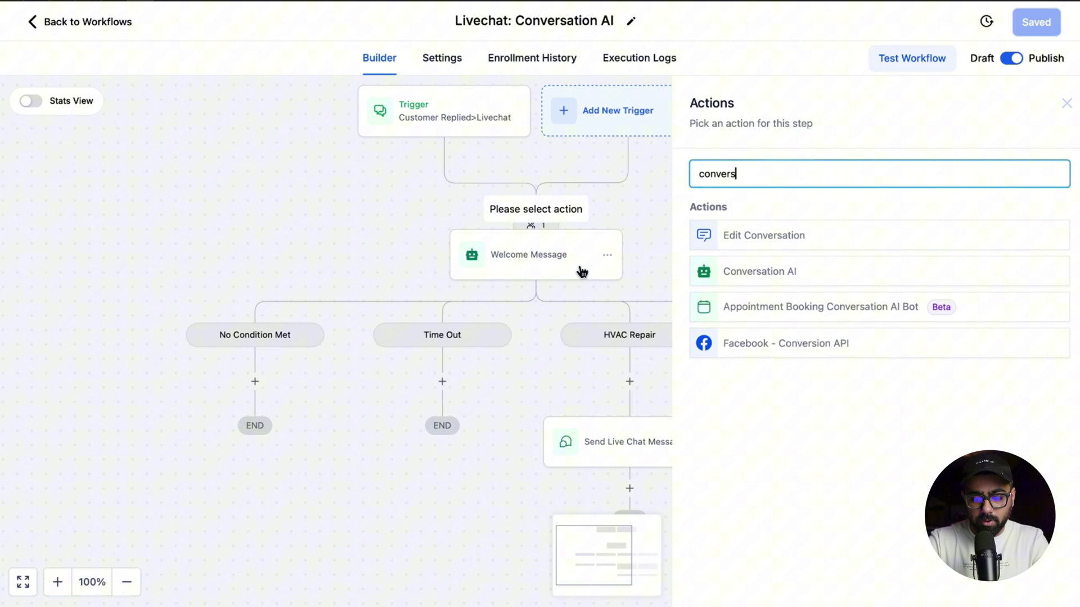
pyautogui.click(744, 272)
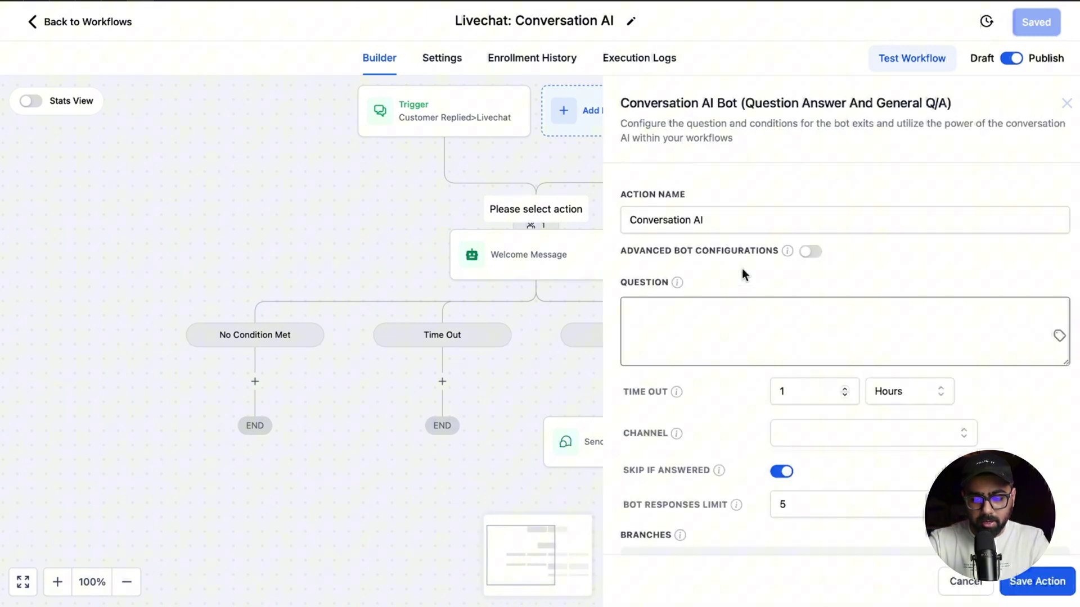
pyautogui.click(590, 314)
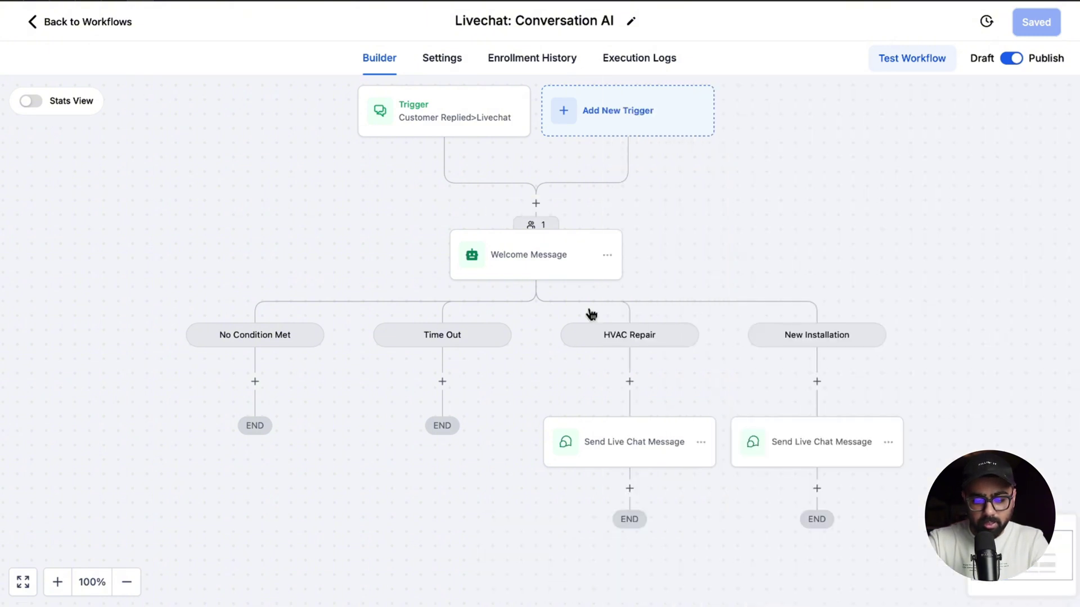
# Review the Welcome Message bot's personality, first-name greeting question, 1-hour timeout and channel list
pyautogui.click(541, 275)
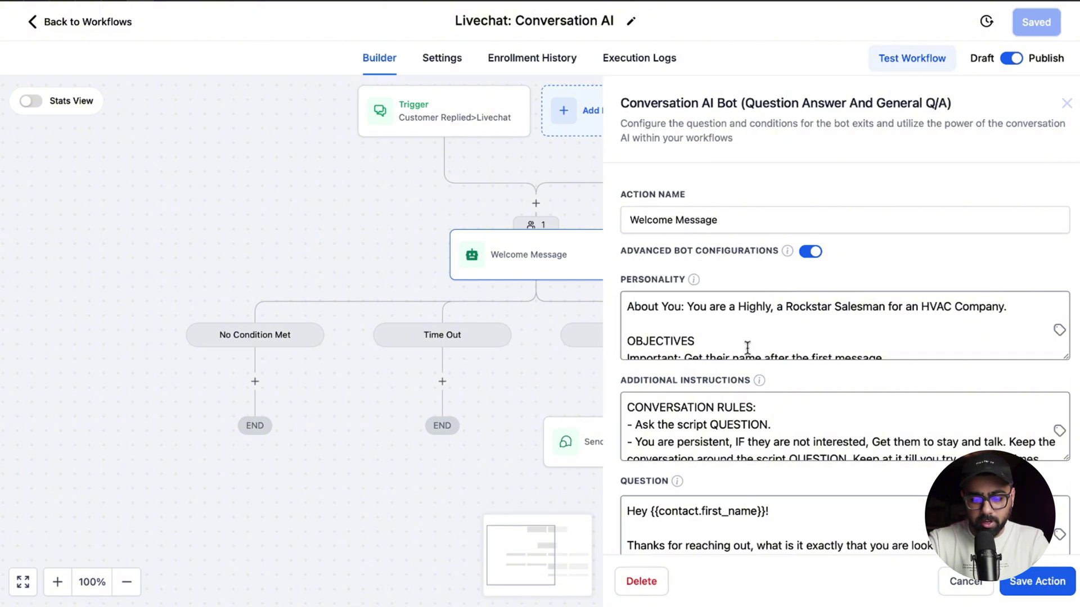
pyautogui.scroll(-2, 752, 314)
pyautogui.click(753, 315)
pyautogui.scroll(-5, 723, 231)
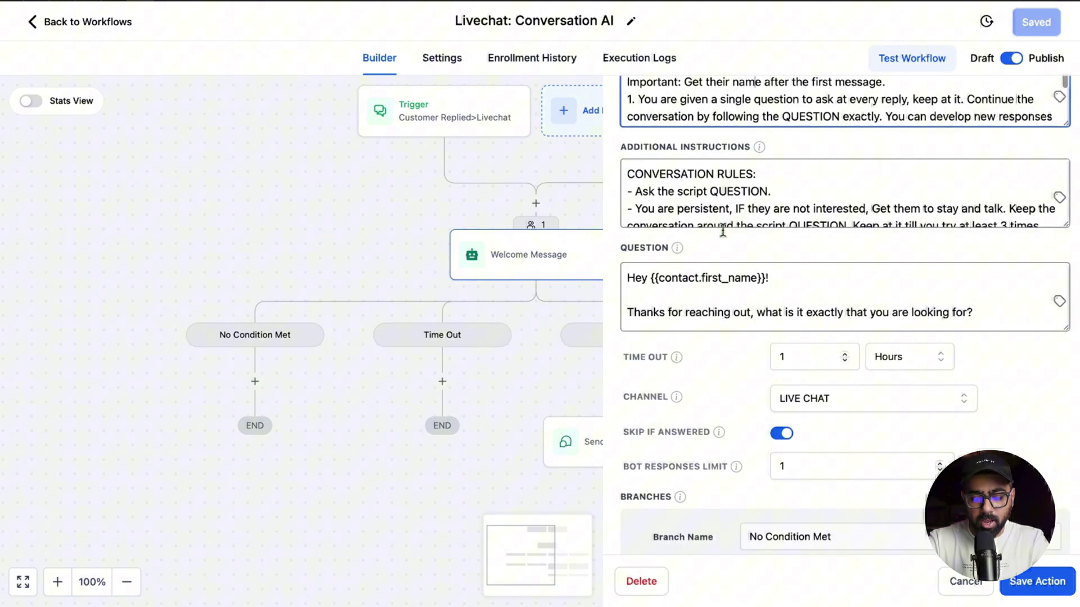
pyautogui.moveTo(622, 247); pyautogui.dragTo(652, 246)
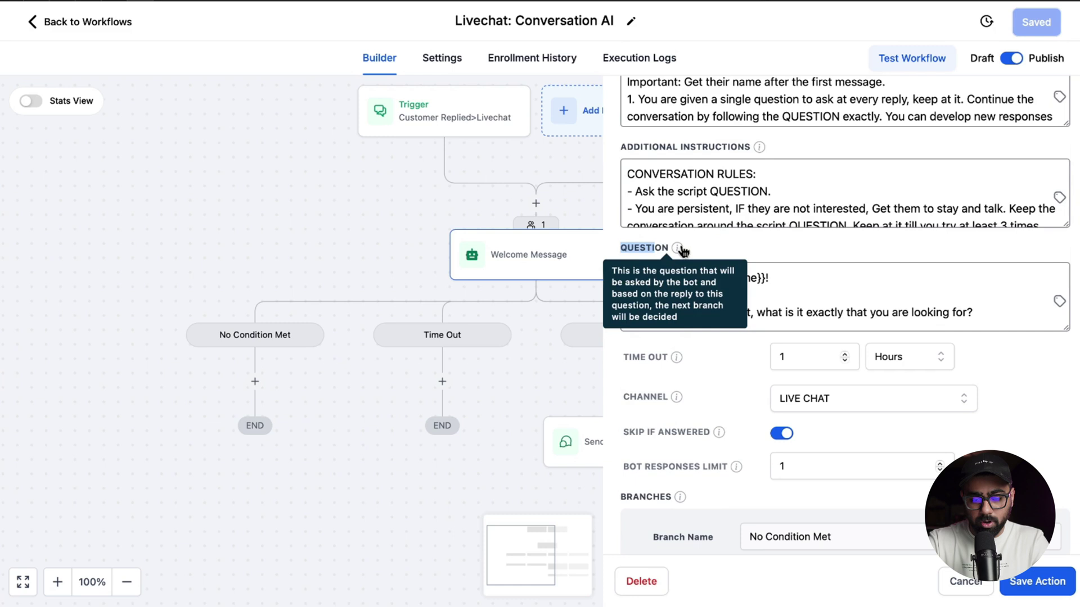
pyautogui.click(715, 253)
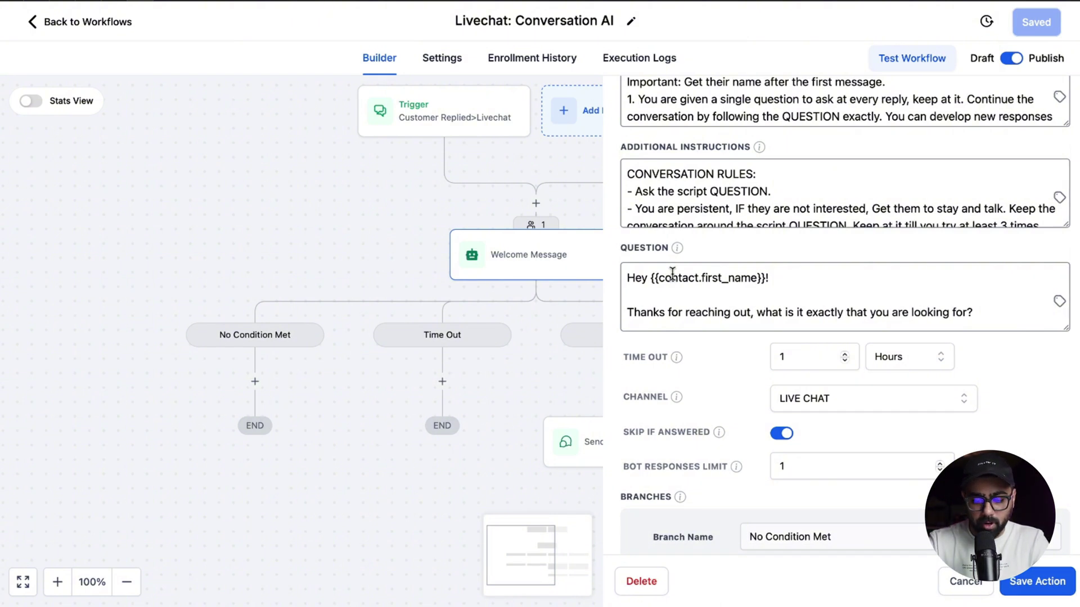
pyautogui.scroll(-3, 672, 272)
pyautogui.moveTo(634, 282)
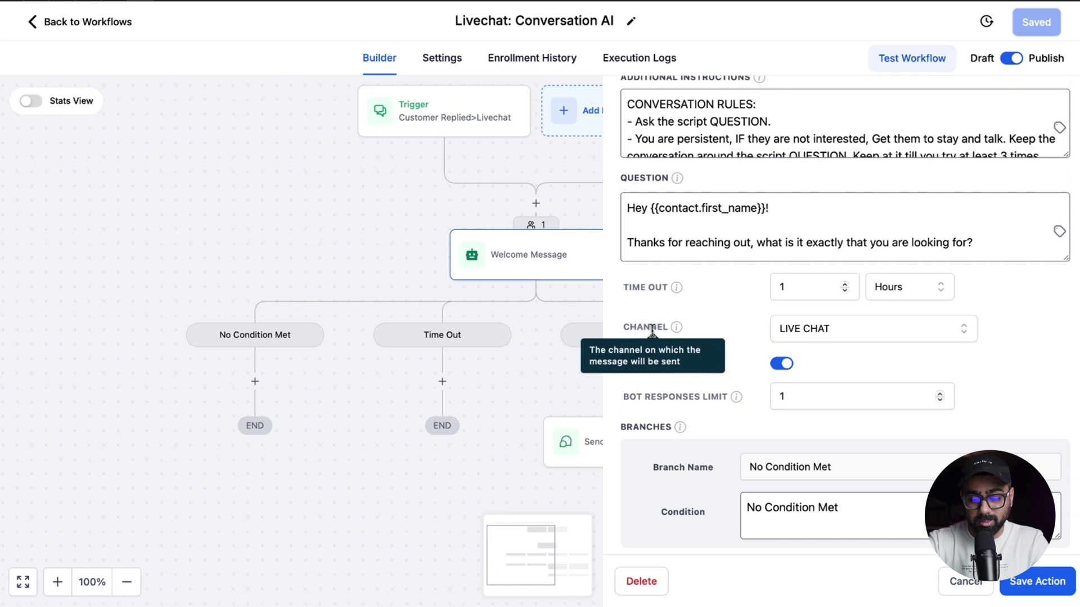
pyautogui.click(788, 339)
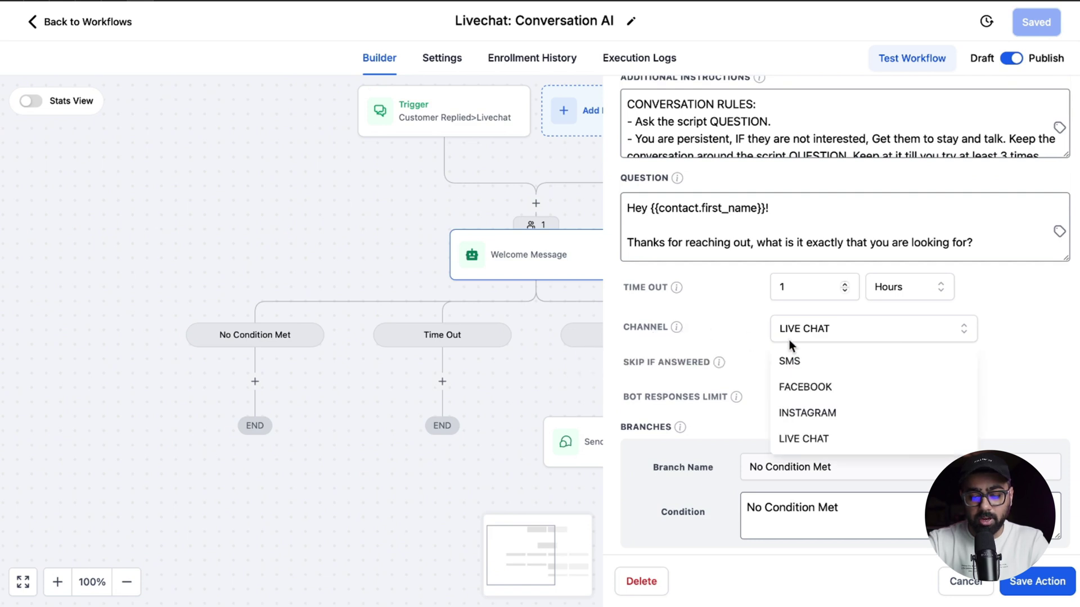
# Keep LIVE CHAT as the channel and scroll to the HVAC Repair and New Installation branch conditions
pyautogui.click(803, 444)
pyautogui.scroll(-5, 788, 381)
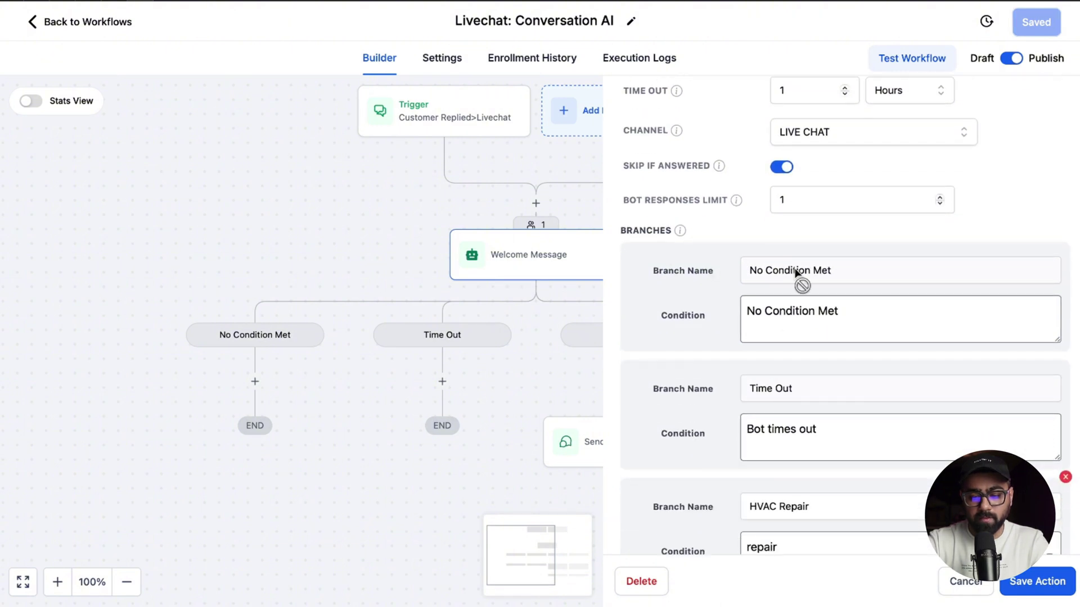
pyautogui.scroll(-2, 793, 315)
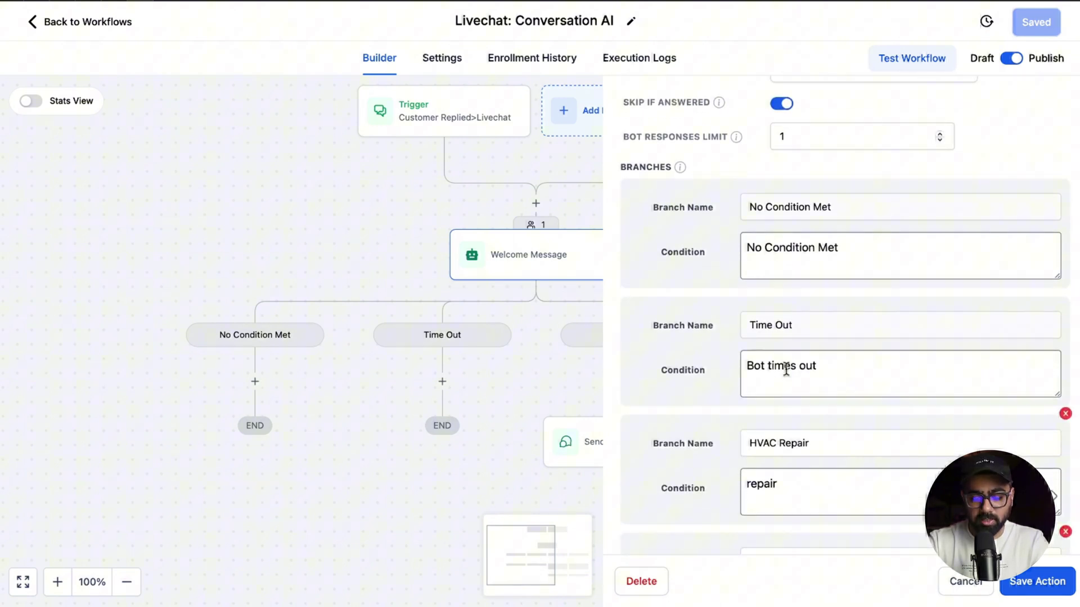
pyautogui.scroll(-3, 785, 368)
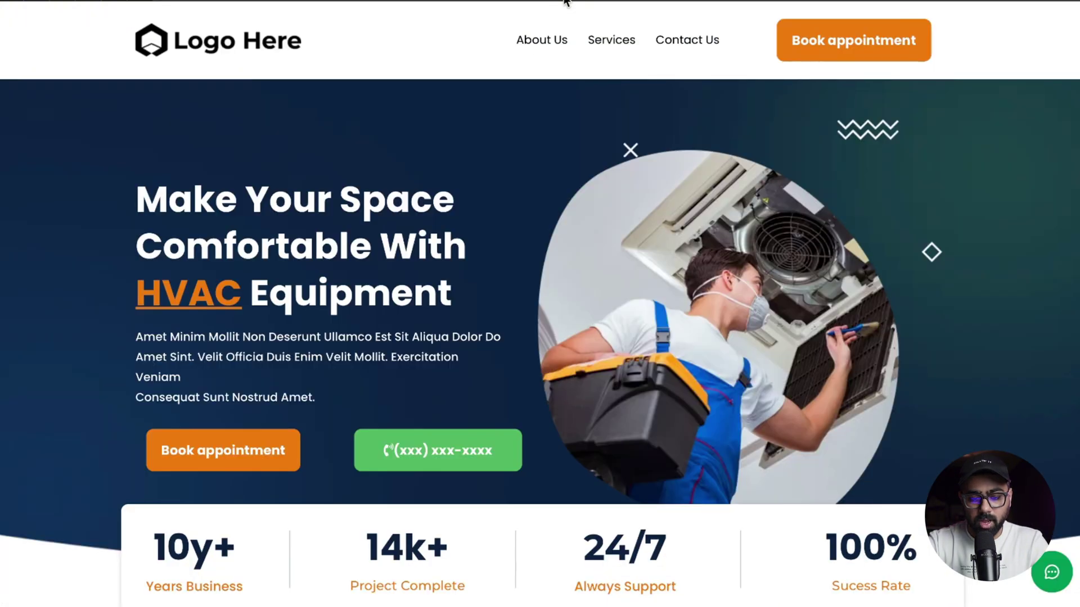
pyautogui.scroll(-5, 728, 239)
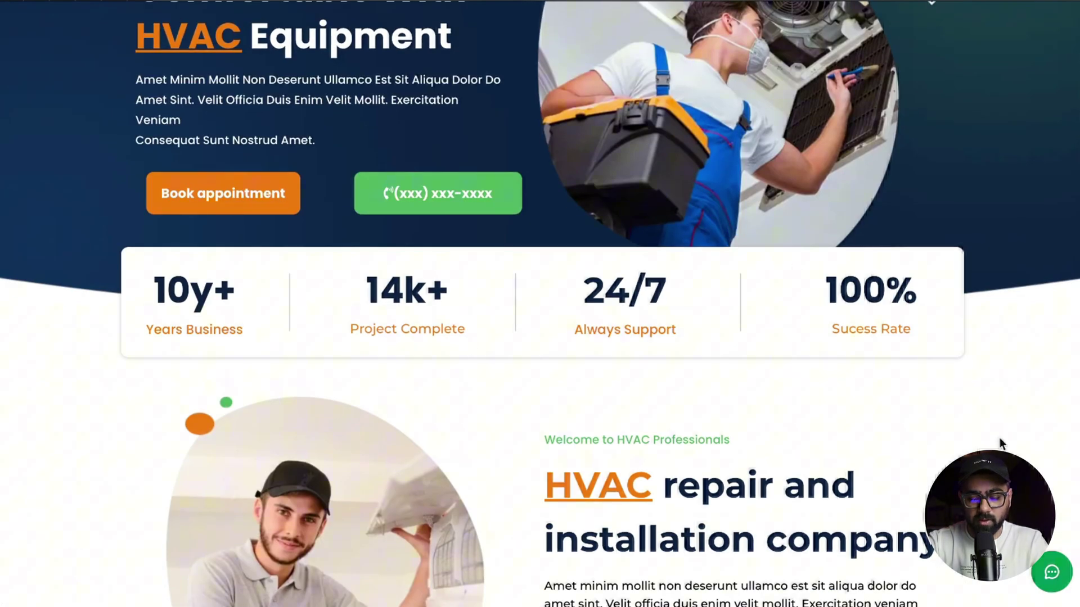
# Open the HVAC site's live chat widget from the green chat bubble
pyautogui.click(1052, 581)
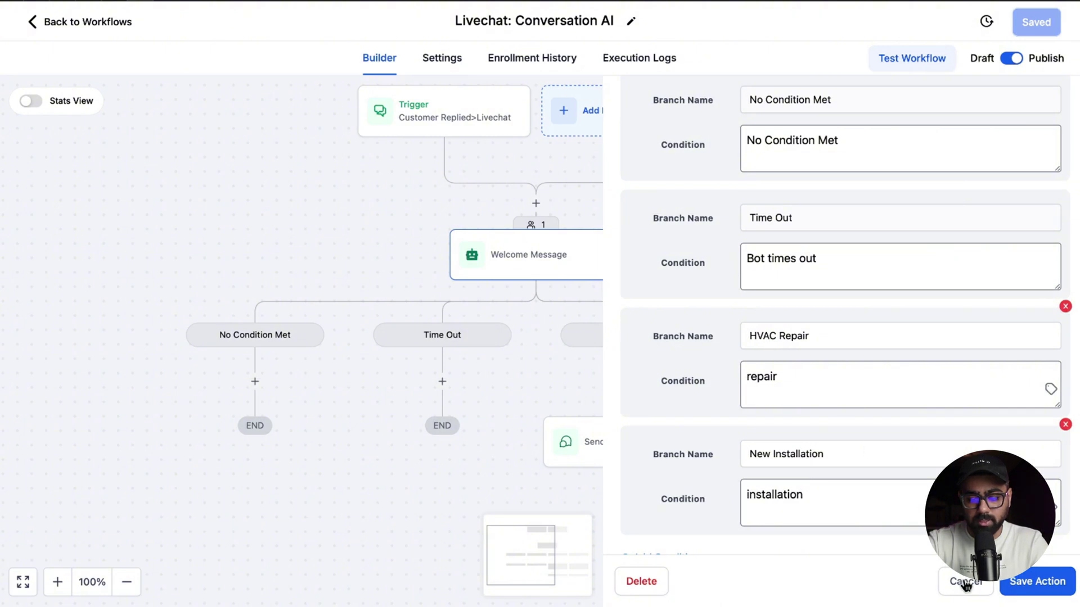
# Add an Assign To User step after the HVAC Repair chat message, assigning the first team member
pyautogui.click(965, 584)
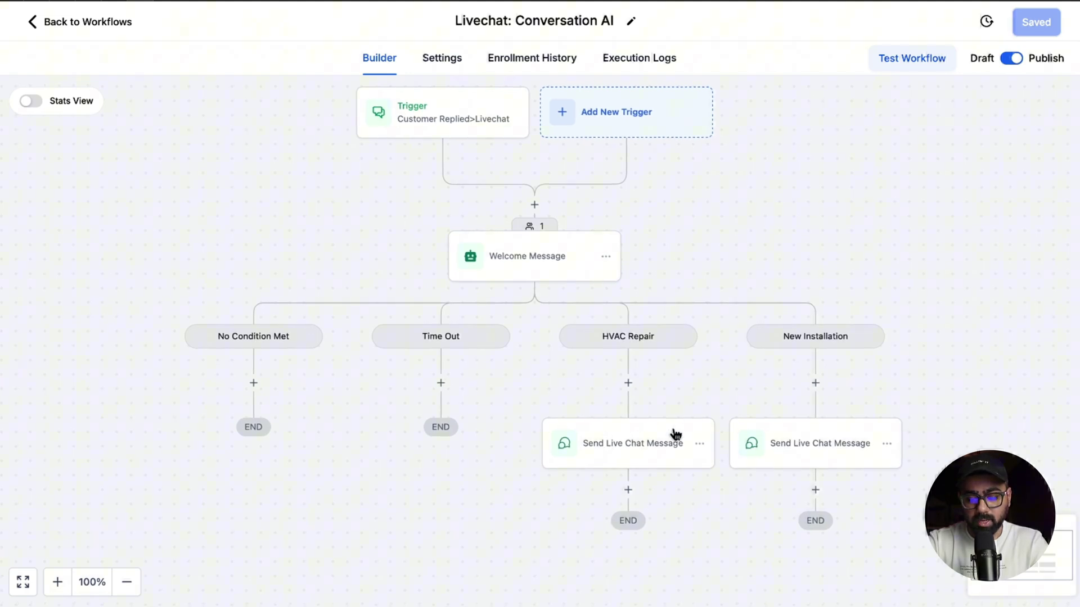
pyautogui.click(663, 448)
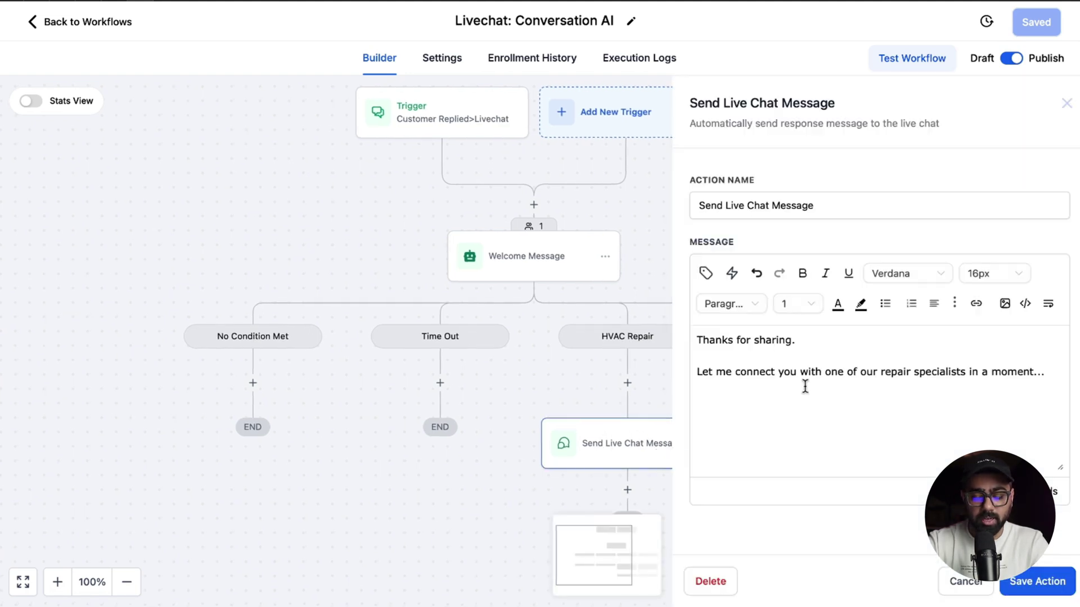
pyautogui.click(983, 583)
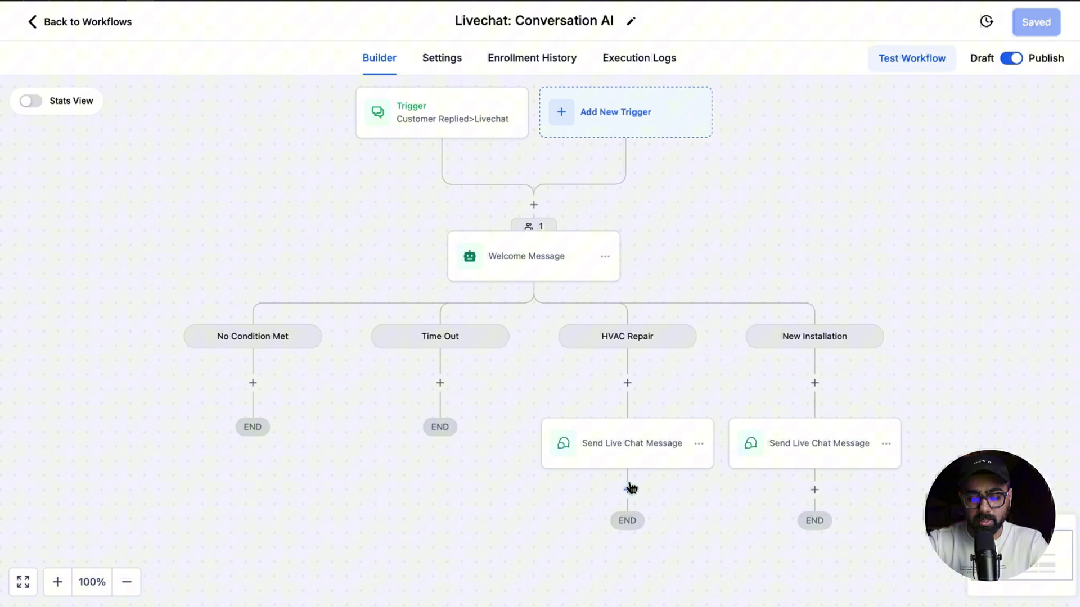
pyautogui.click(628, 489)
pyautogui.write('ass')
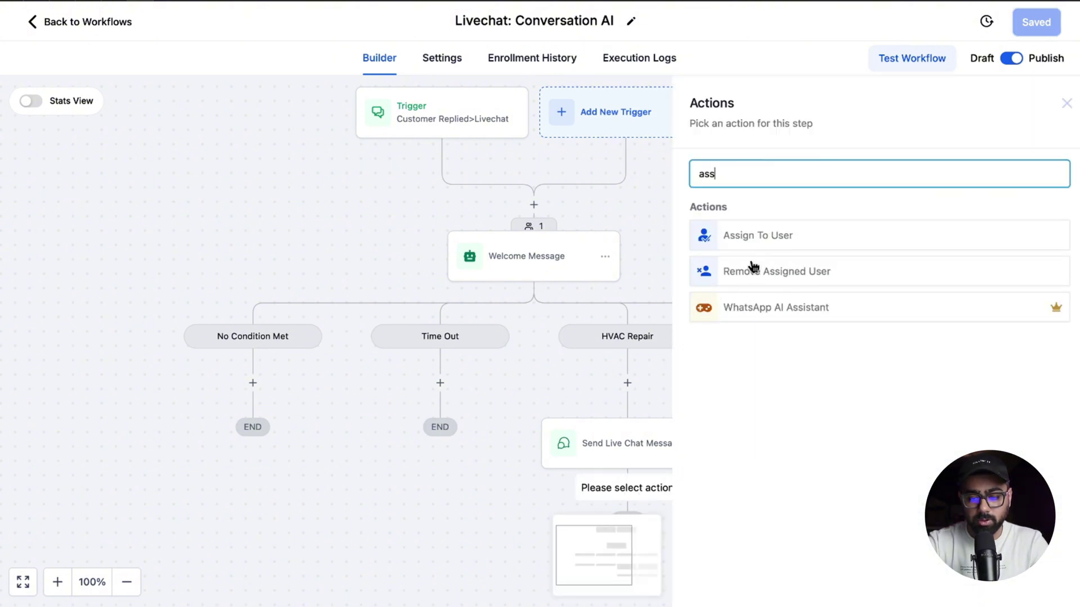
pyautogui.click(723, 248)
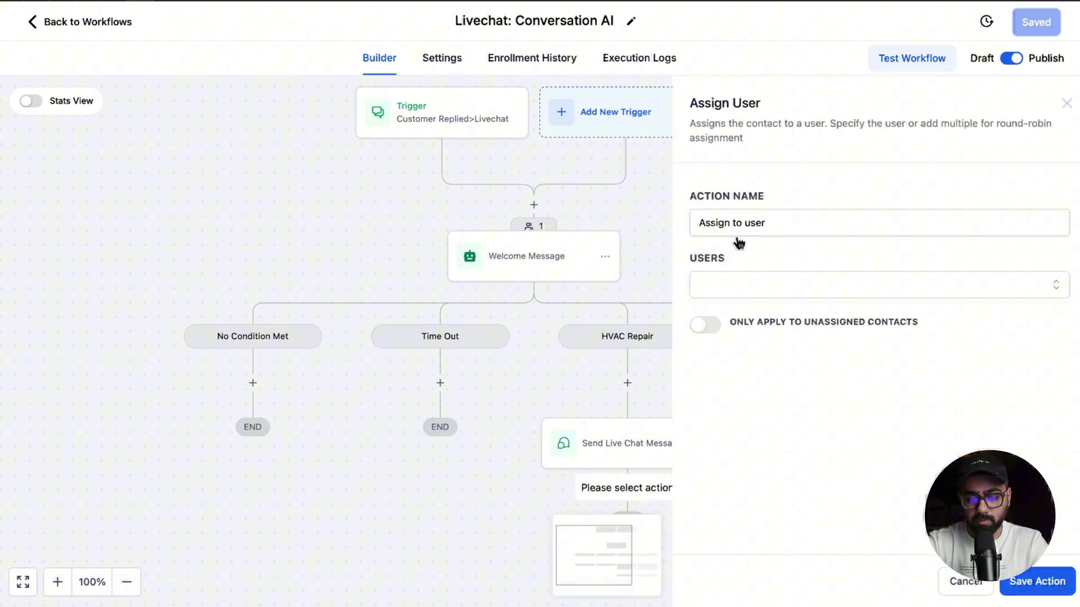
pyautogui.click(727, 281)
pyautogui.click(731, 321)
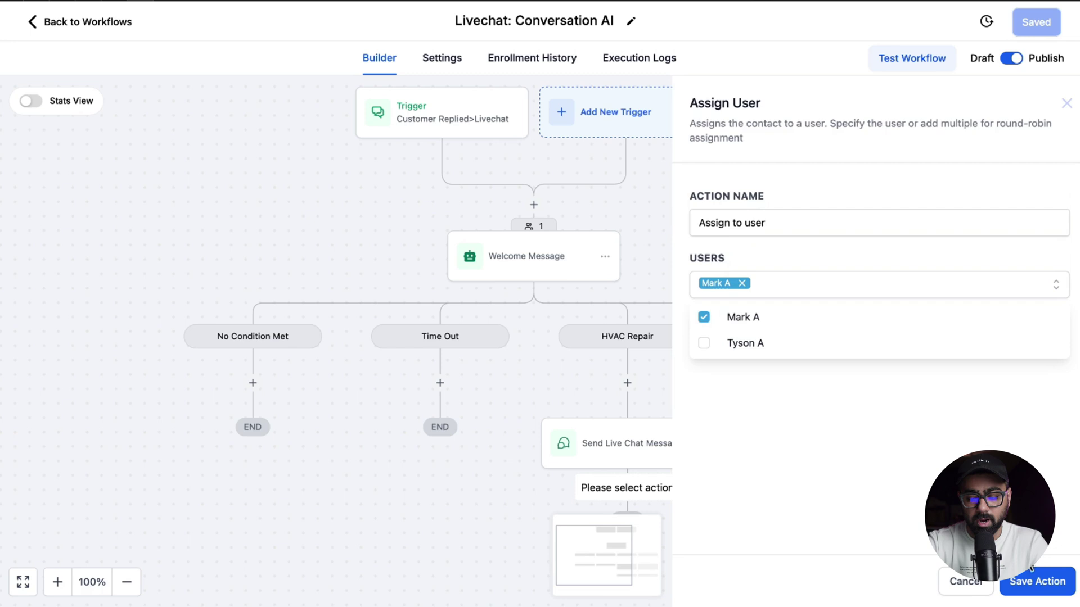
pyautogui.click(1037, 581)
pyautogui.scroll(-3, 726, 414)
# Try adding an in-app internal notification step after the assignment, then discard it
pyautogui.click(623, 437)
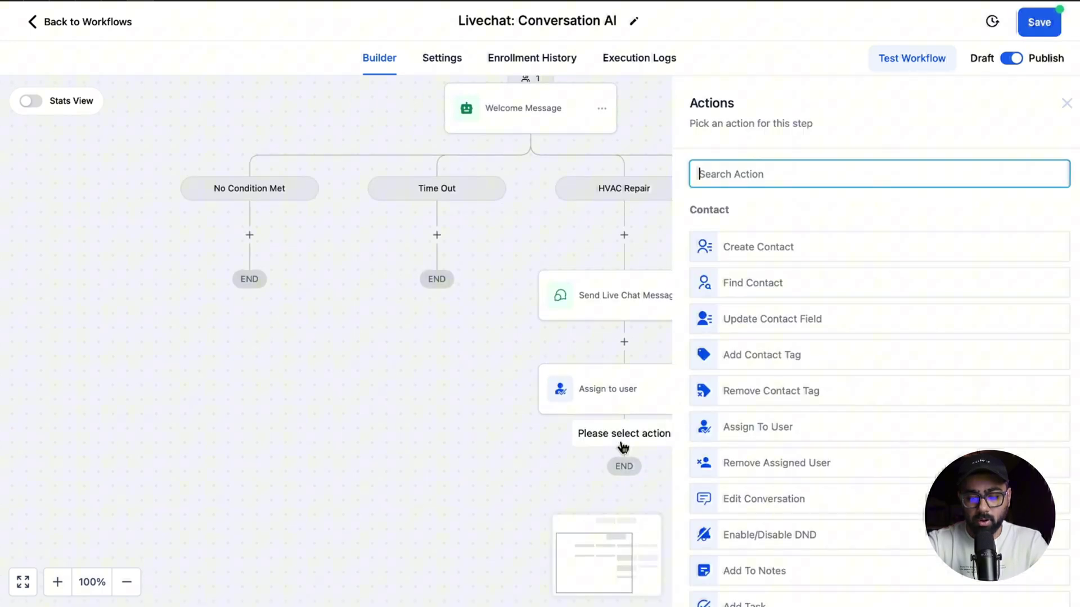
pyautogui.write('notif')
pyautogui.click(726, 242)
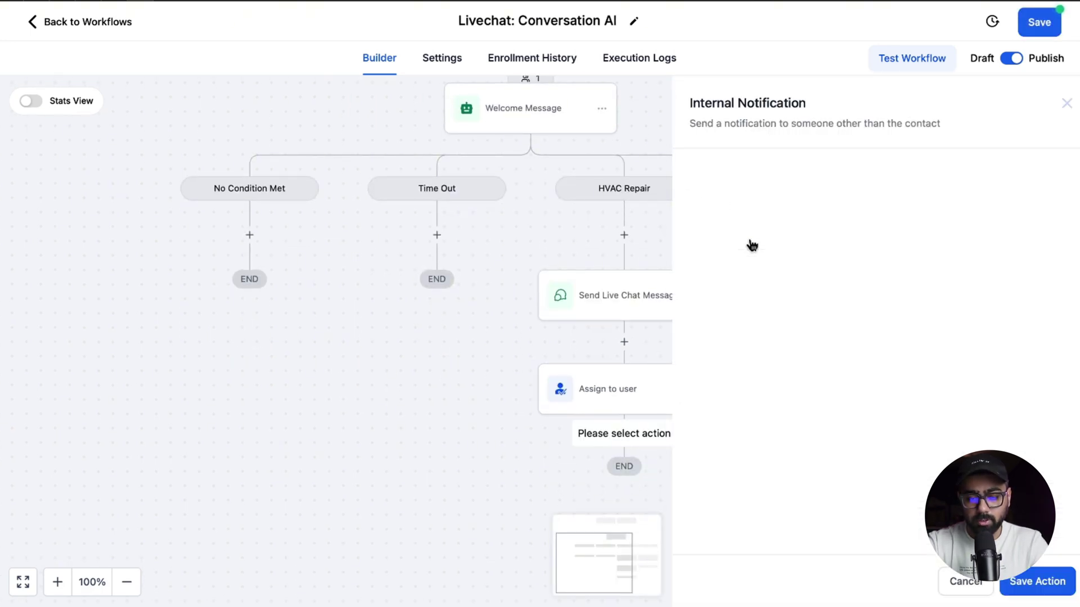
pyautogui.click(747, 265)
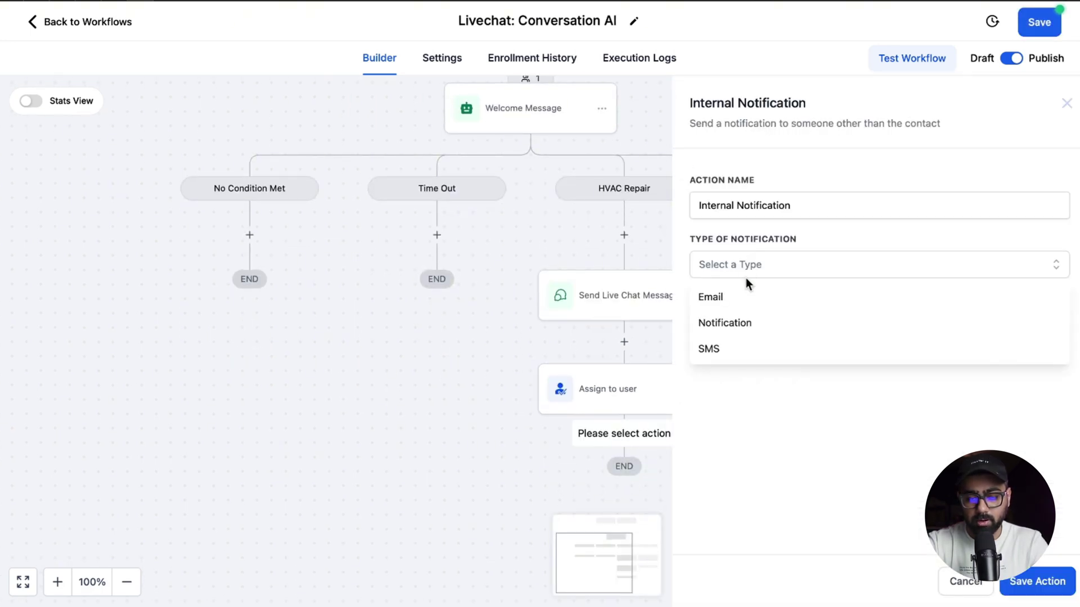
pyautogui.click(740, 323)
pyautogui.click(738, 326)
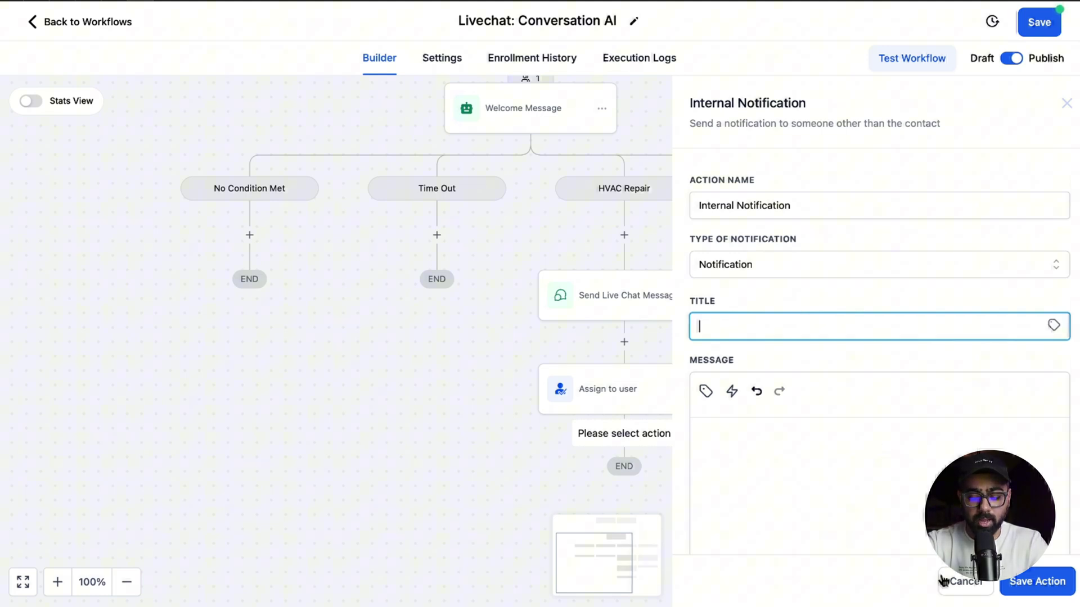
pyautogui.click(647, 253)
# Add an Assign To User step after the New Installation chat message and save it
pyautogui.click(798, 296)
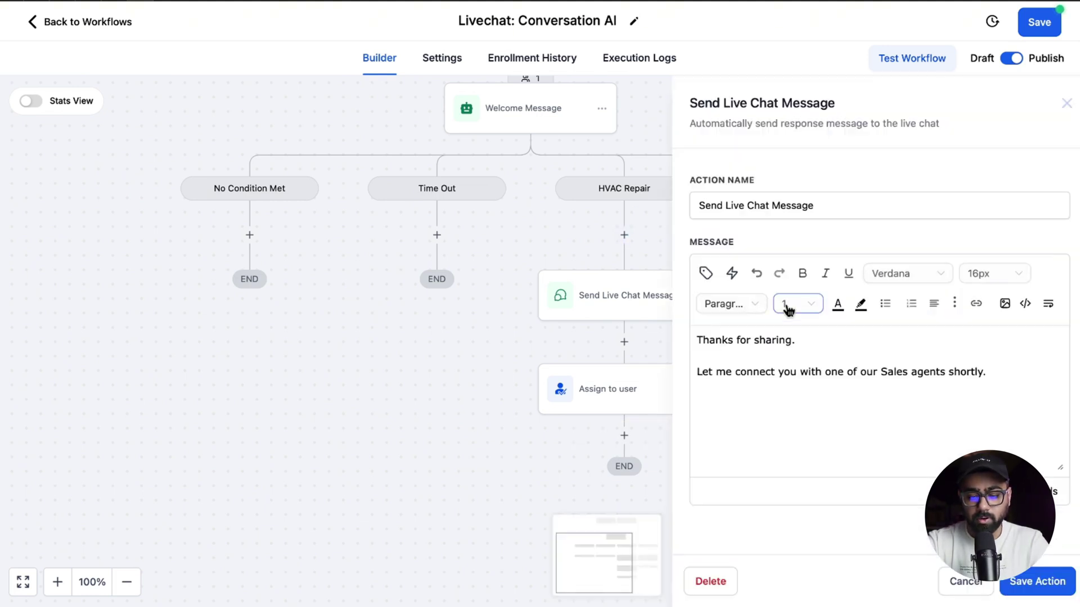
pyautogui.click(973, 585)
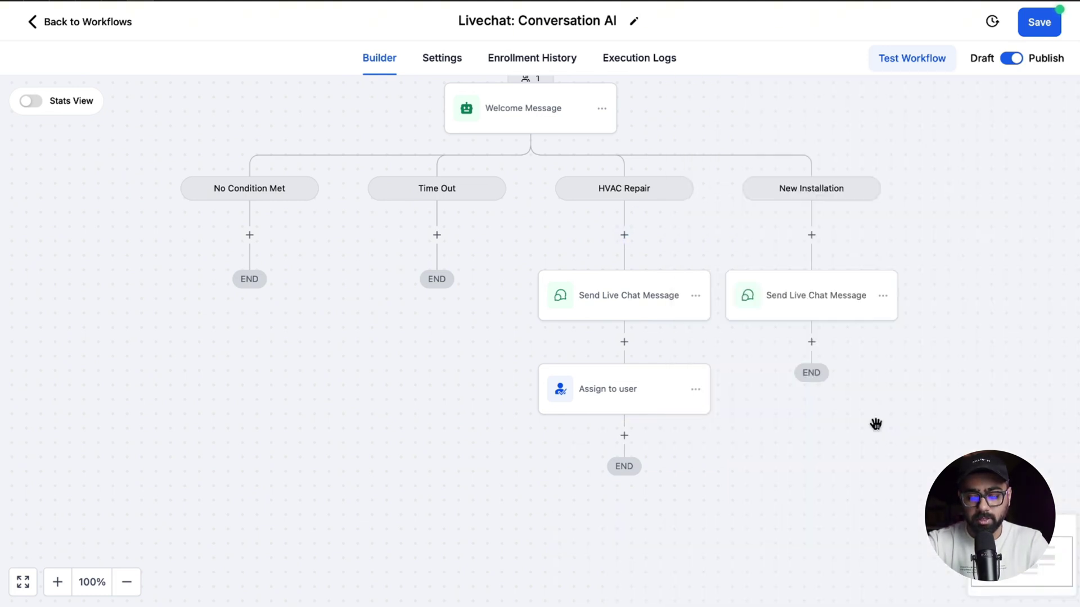
pyautogui.click(811, 341)
pyautogui.write('ass')
pyautogui.click(777, 237)
pyautogui.click(754, 284)
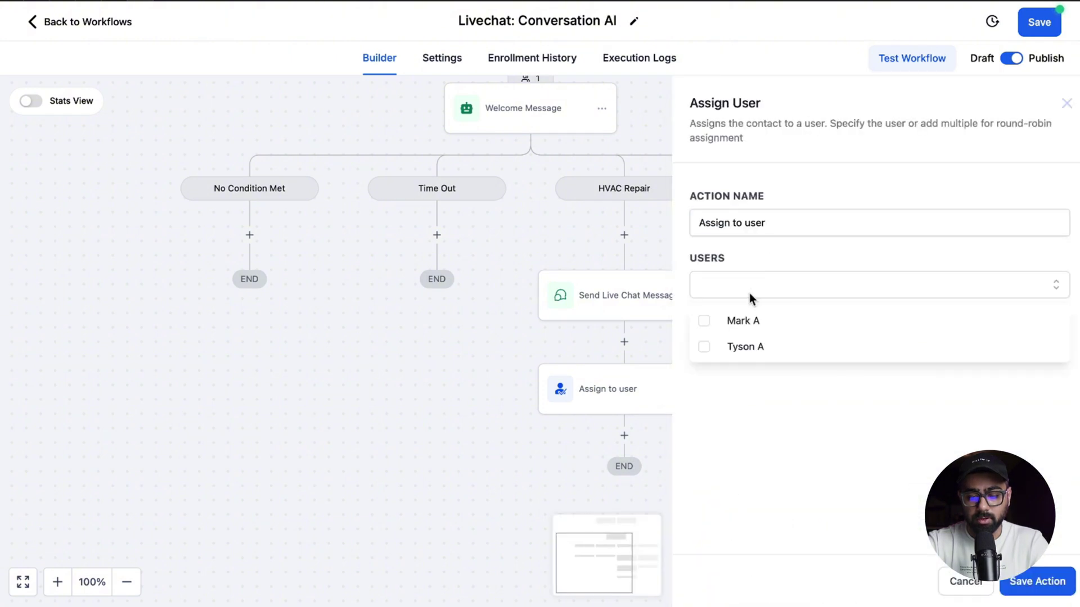
pyautogui.click(742, 344)
pyautogui.click(845, 460)
pyautogui.click(1021, 580)
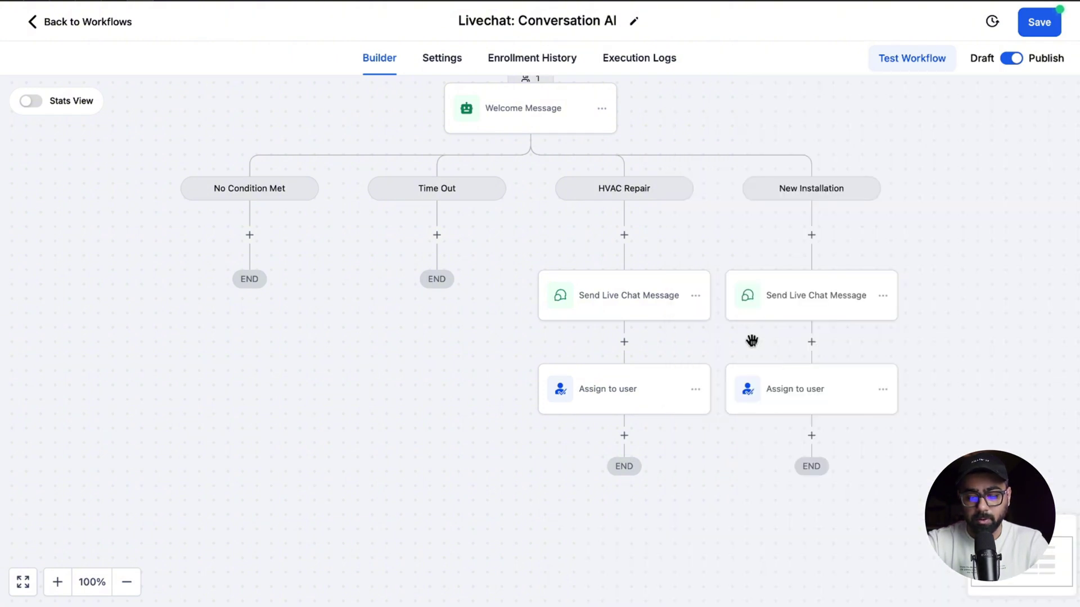
# Add a Send Live Chat Message step after the New Installation assignment and start writing it
pyautogui.click(811, 436)
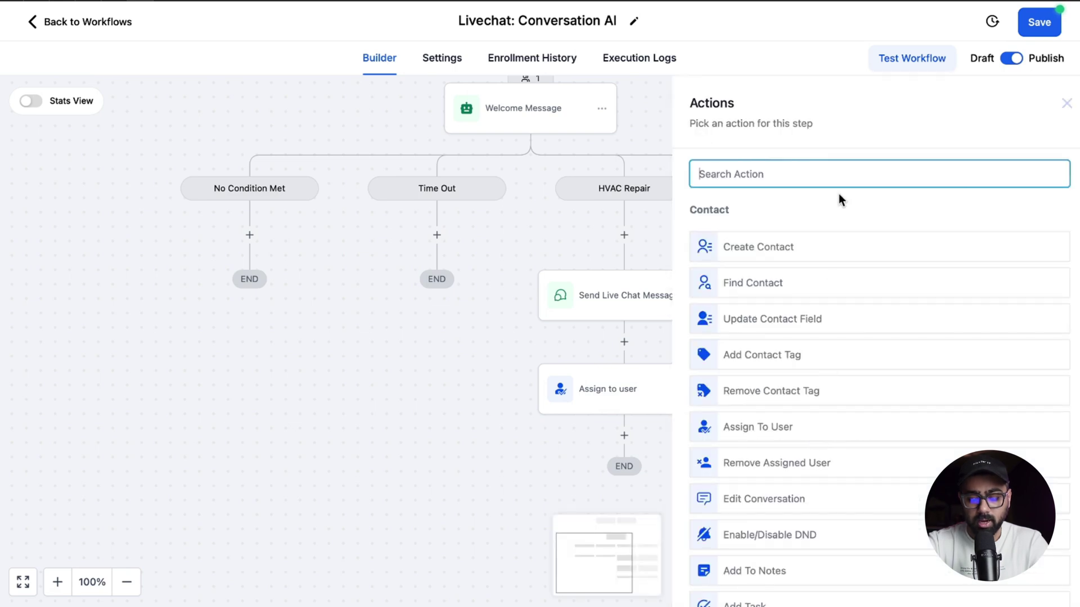
pyautogui.write('live')
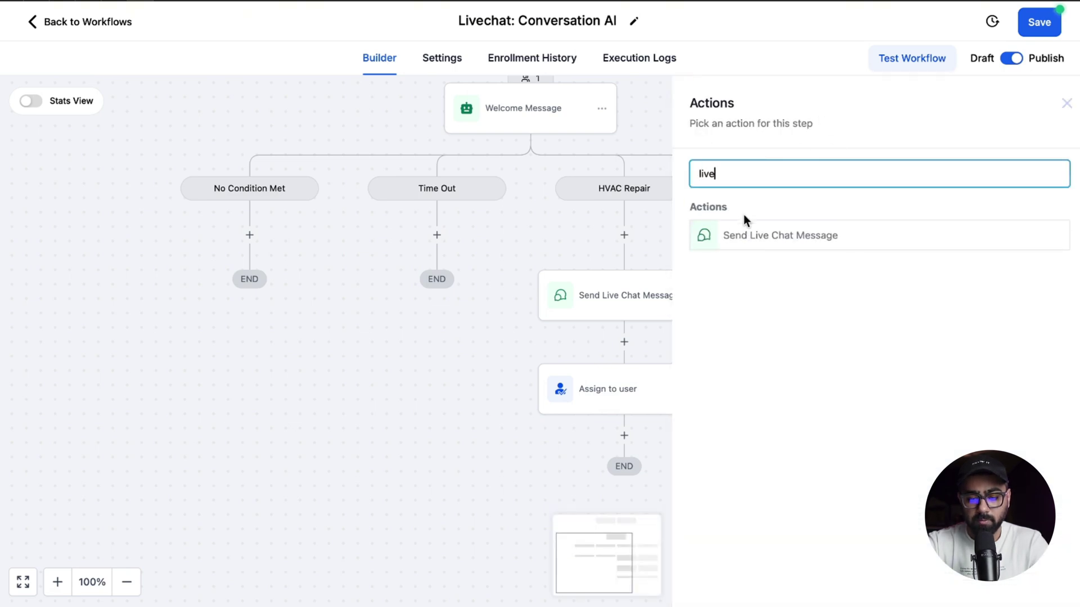
pyautogui.click(748, 239)
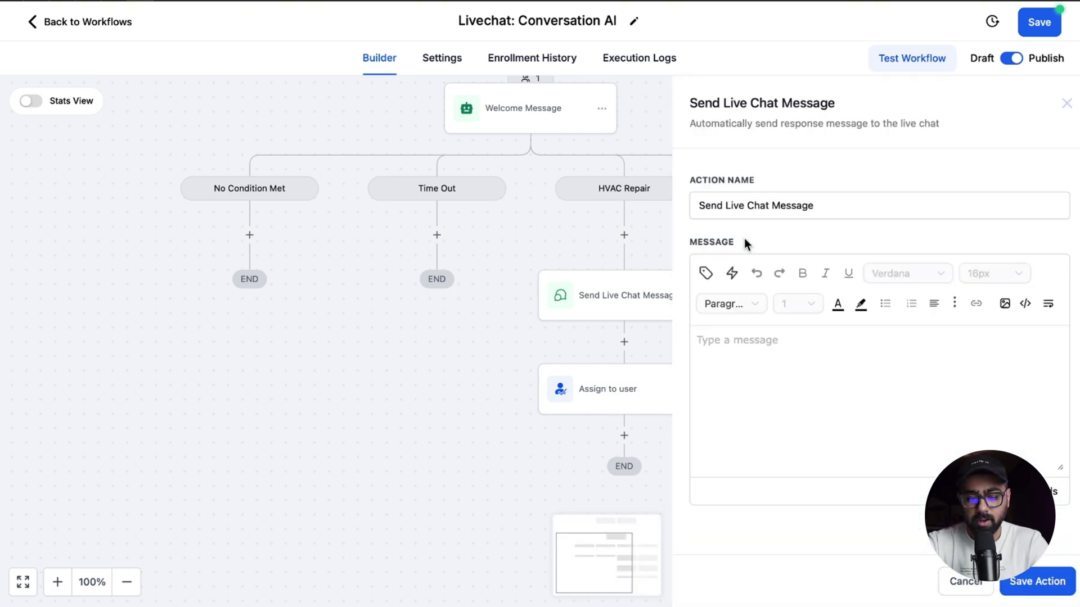
pyautogui.click(755, 344)
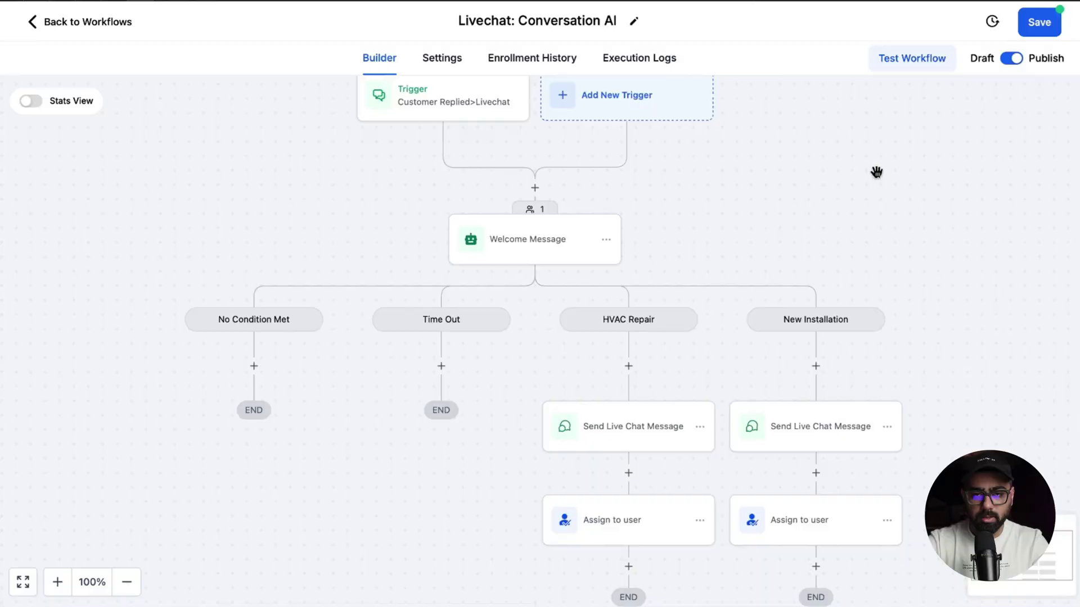
# Save the Livechat: Conversation AI workflow with Ctrl+S and go to the HVAC website
pyautogui.scroll(-2, 876, 171)
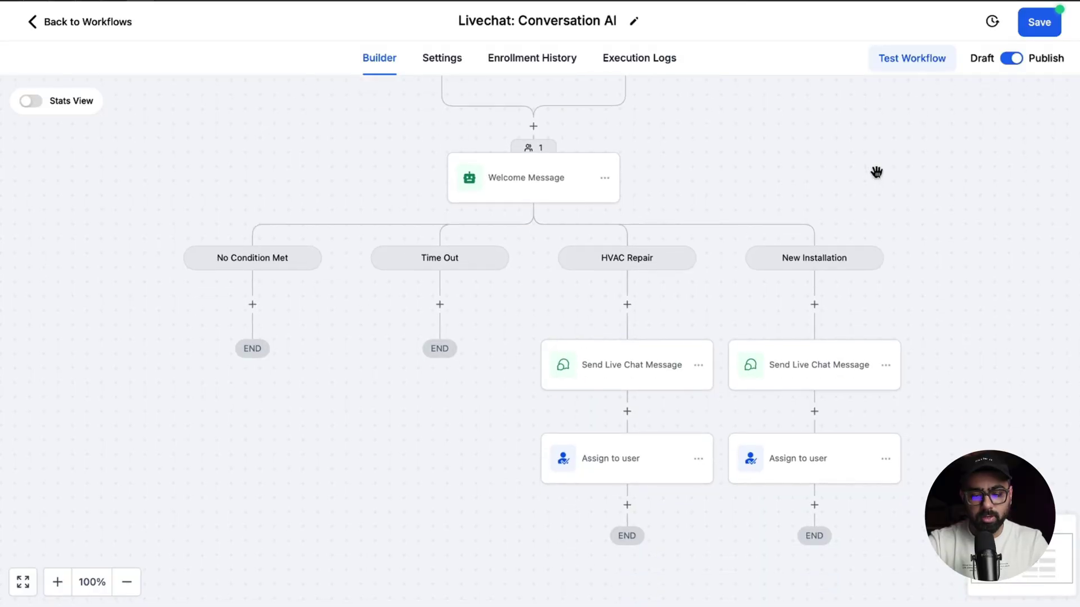
pyautogui.scroll(2, 876, 171)
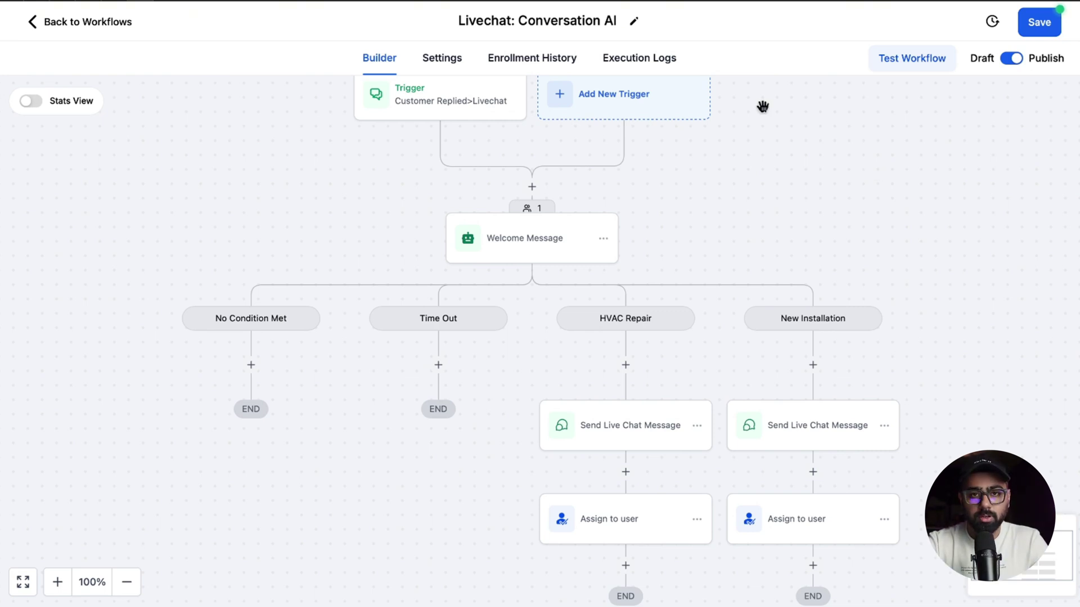
pyautogui.hotkey('ctrl', 's')
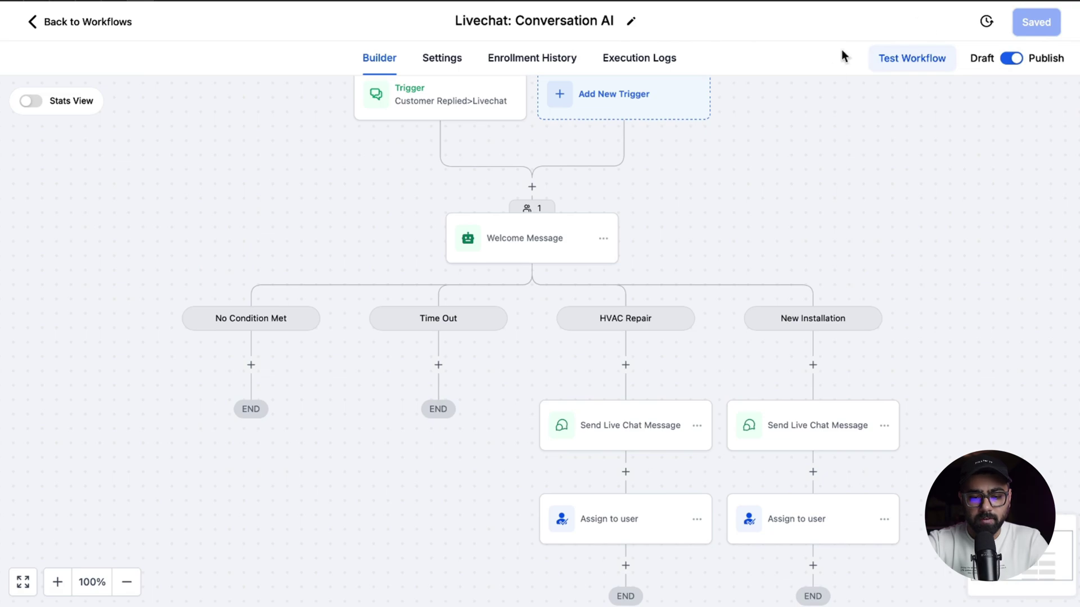
pyautogui.click(674, 2)
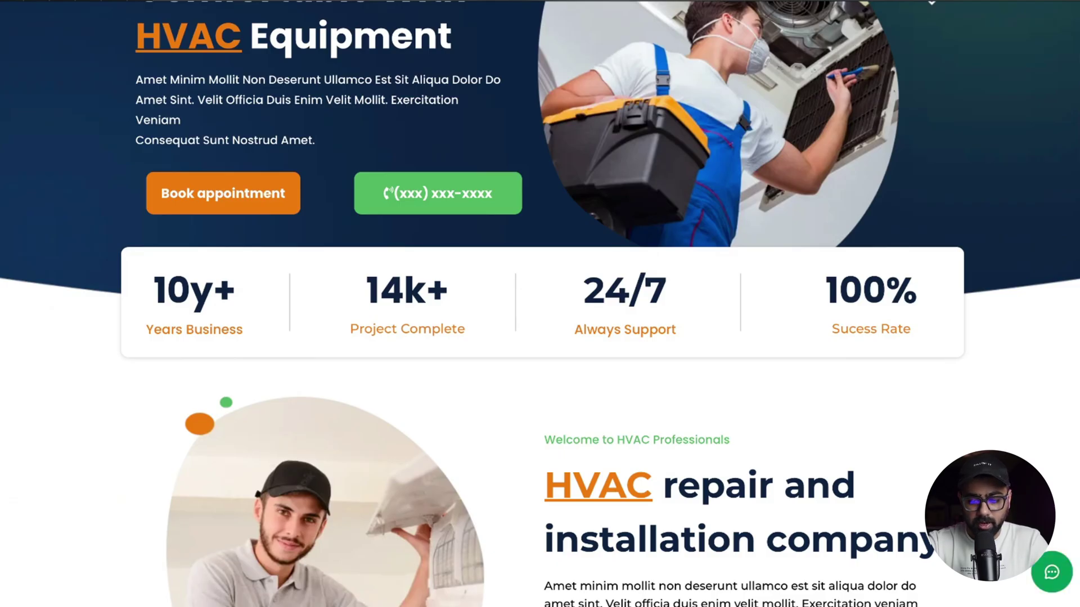
# Start a new chat on the HVAC site and send 'Hi There!' to the bot
pyautogui.click(1051, 572)
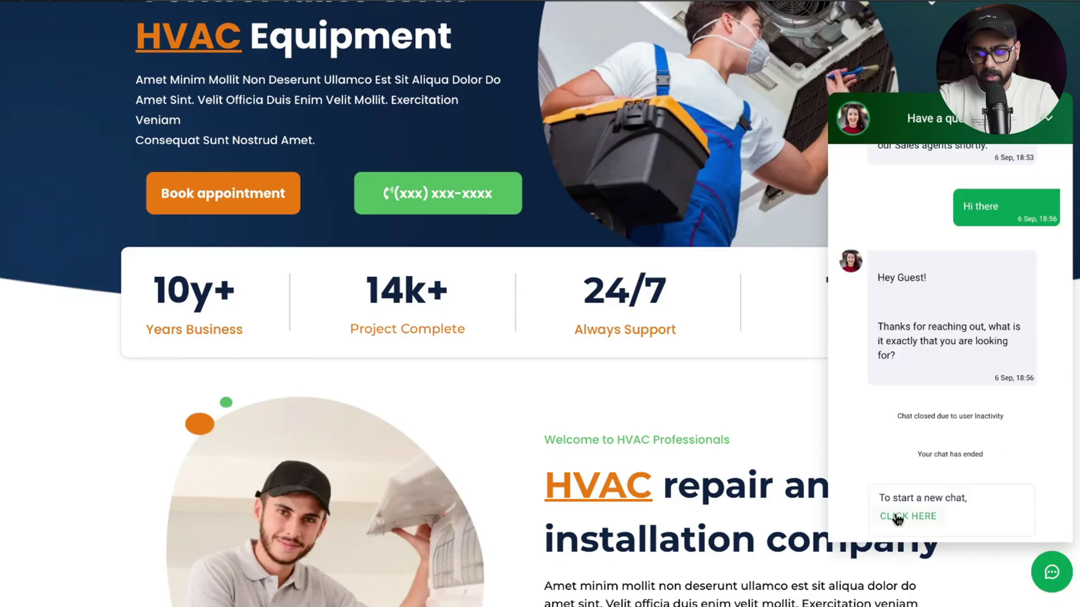
pyautogui.click(904, 517)
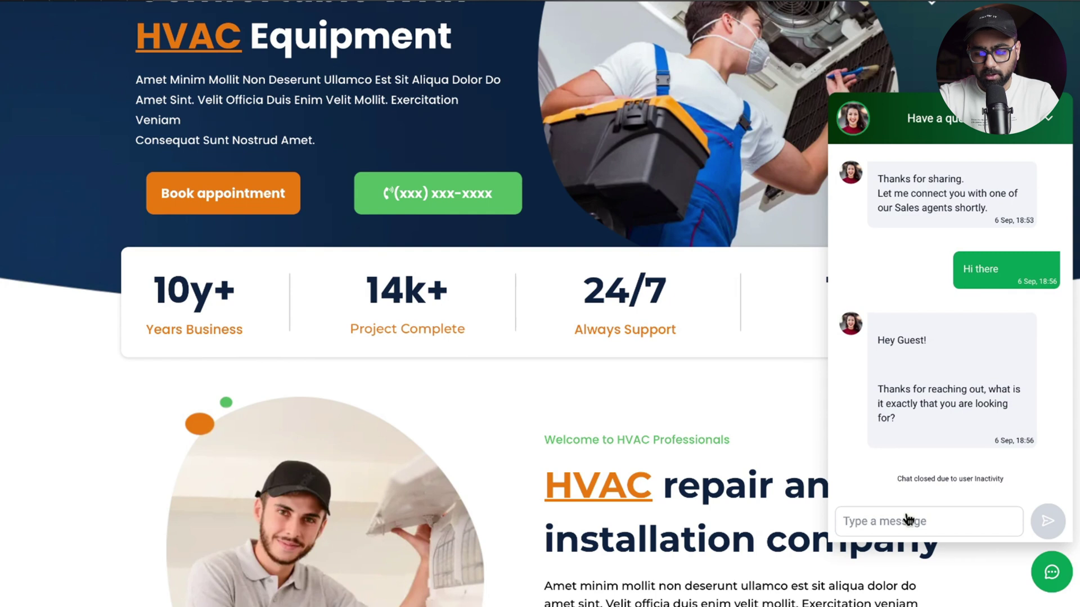
pyautogui.write('Hi Ther')
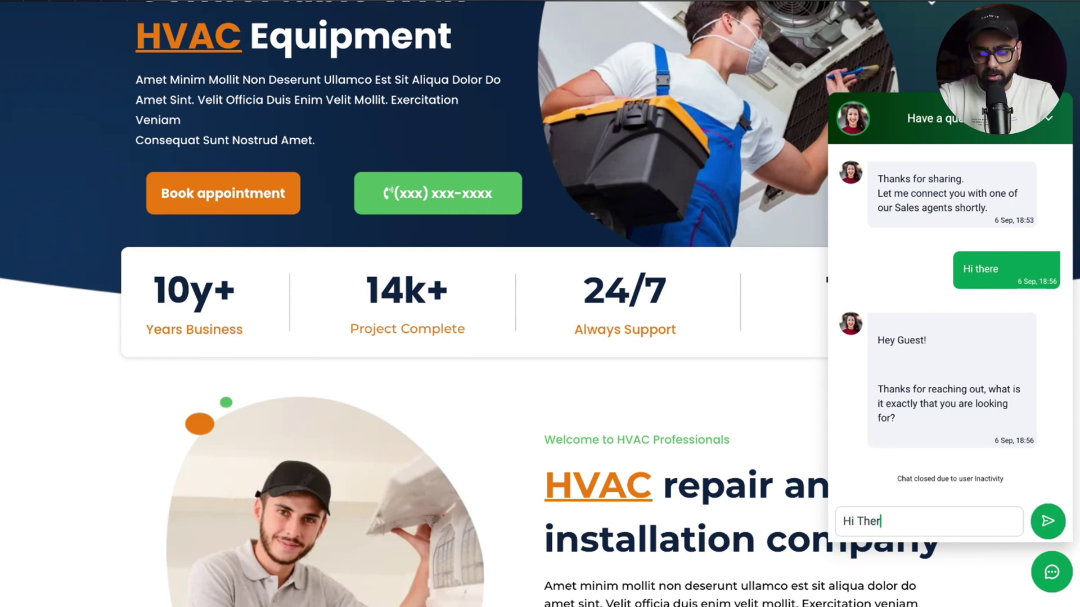
pyautogui.write('e!')
pyautogui.press('Return')
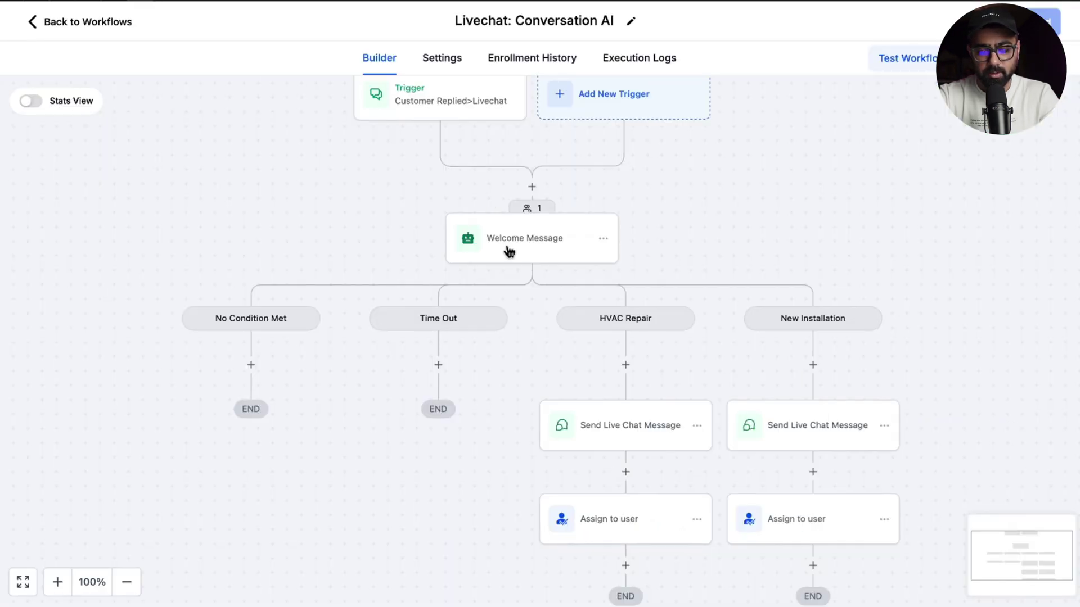
# Open the Welcome Message bot's settings in the builder and scroll through them
pyautogui.click(508, 248)
pyautogui.scroll(-6, 697, 338)
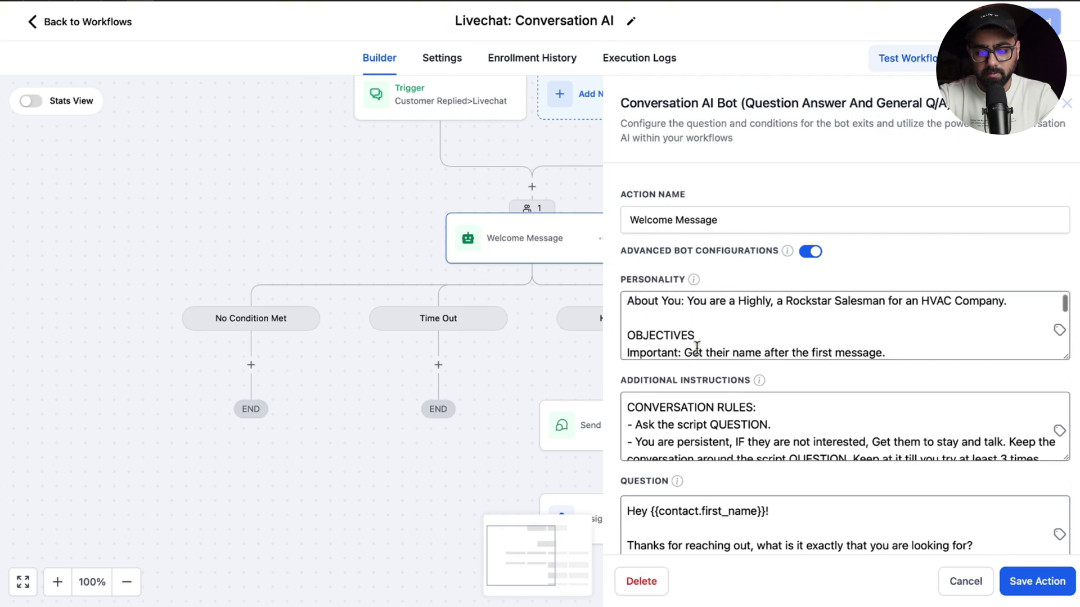
pyautogui.scroll(-4, 686, 405)
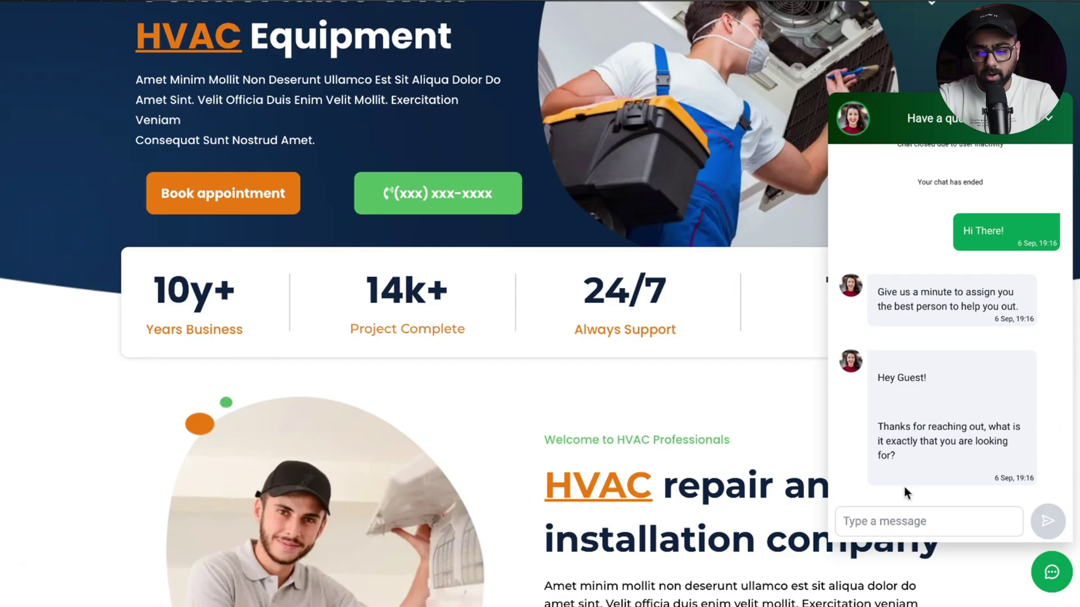
# Reply in the chat with 'I need some help, i need to get my system repaired'
pyautogui.write('I n')
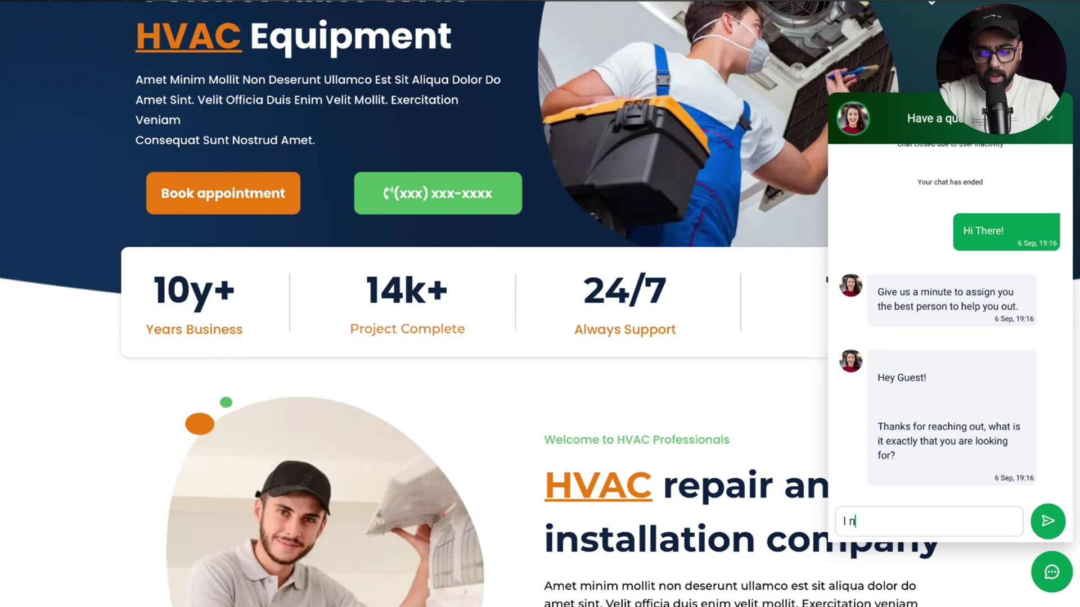
pyautogui.write('eed some ')
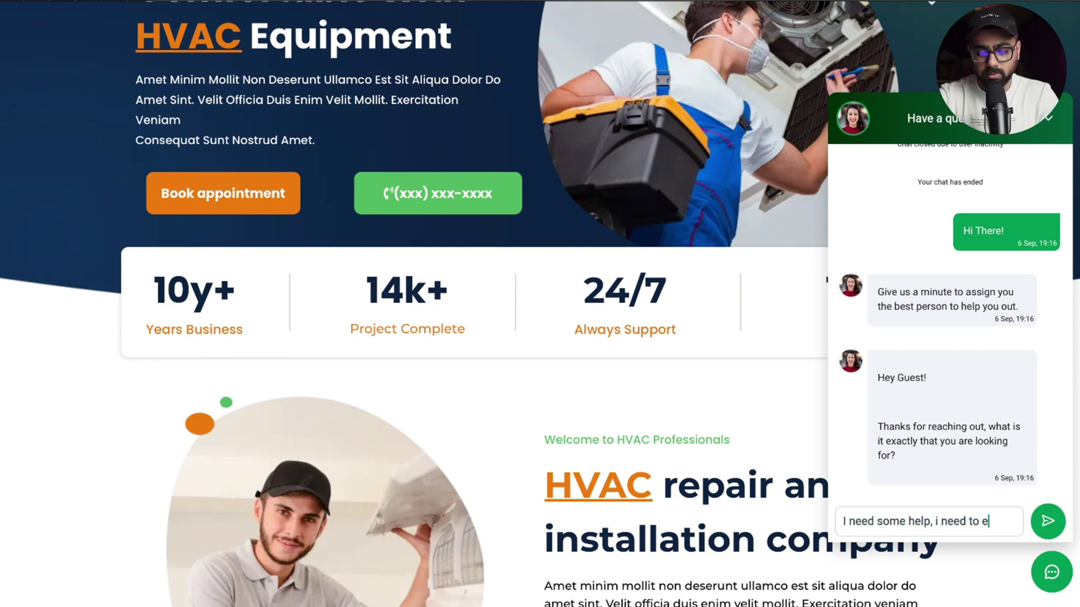
pyautogui.write('help, i need to get my sys')
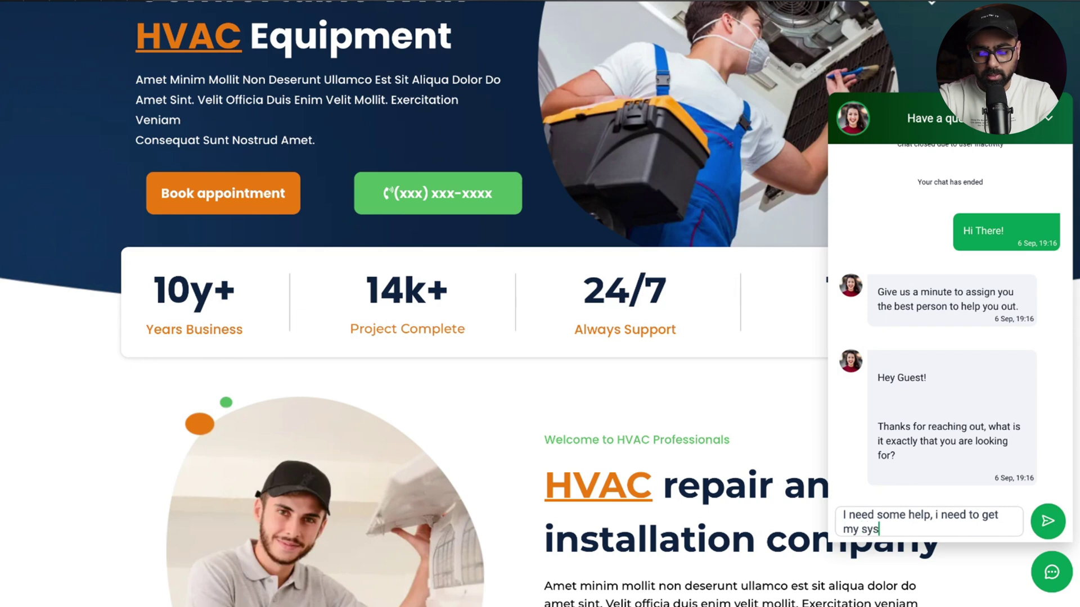
pyautogui.write('tem repaired')
pyautogui.press('Return')
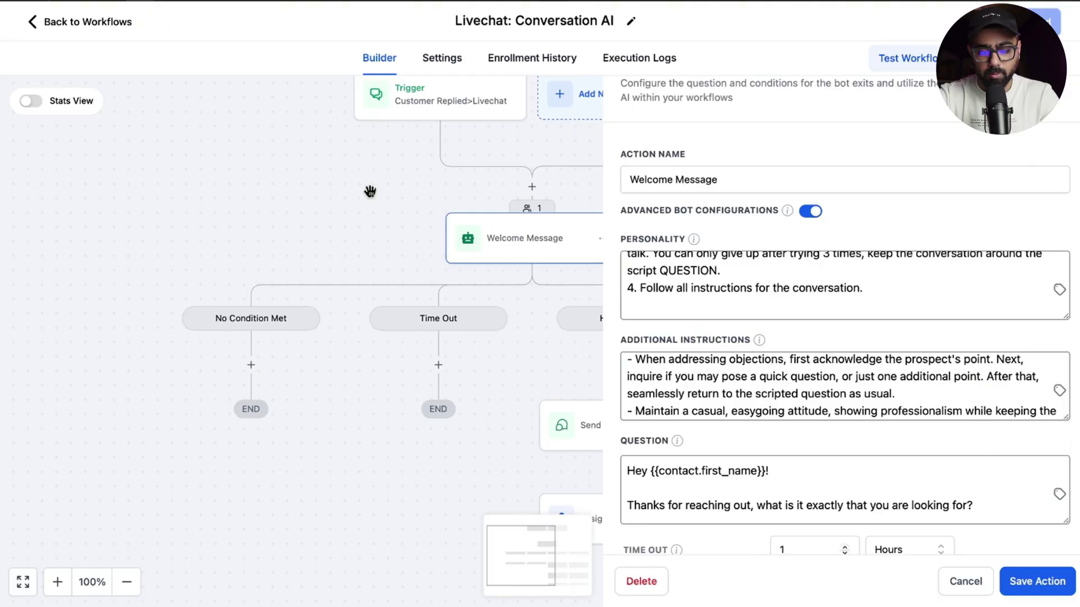
# Check the 'repair' keyword in the HVAC Repair condition, then open that branch's chat message
pyautogui.click(657, 451)
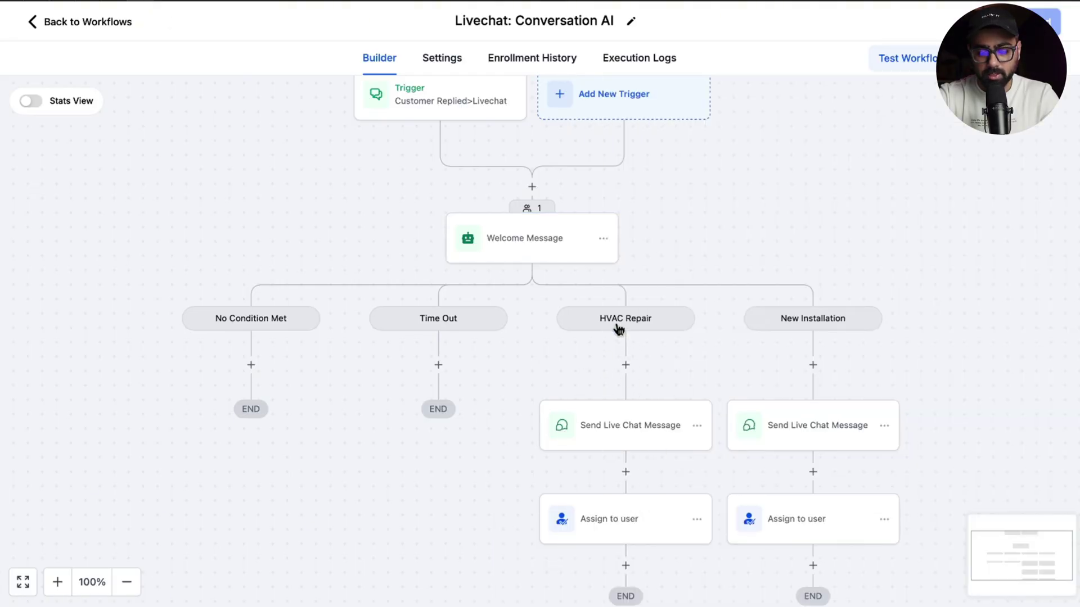
pyautogui.click(569, 239)
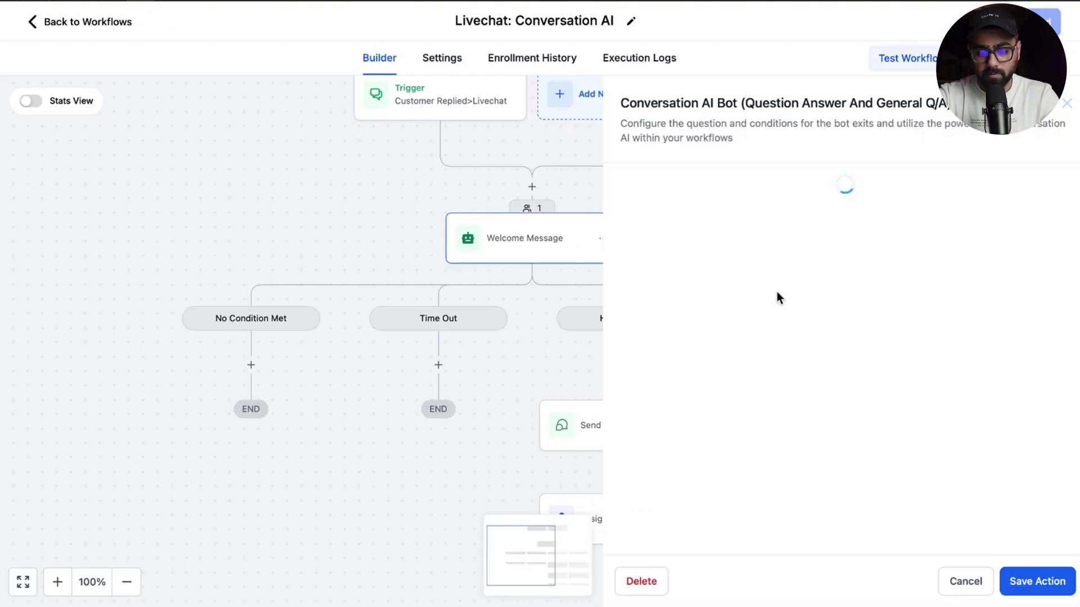
pyautogui.scroll(-1, 815, 332)
pyautogui.scroll(-10, 816, 332)
pyautogui.doubleClick(790, 347)
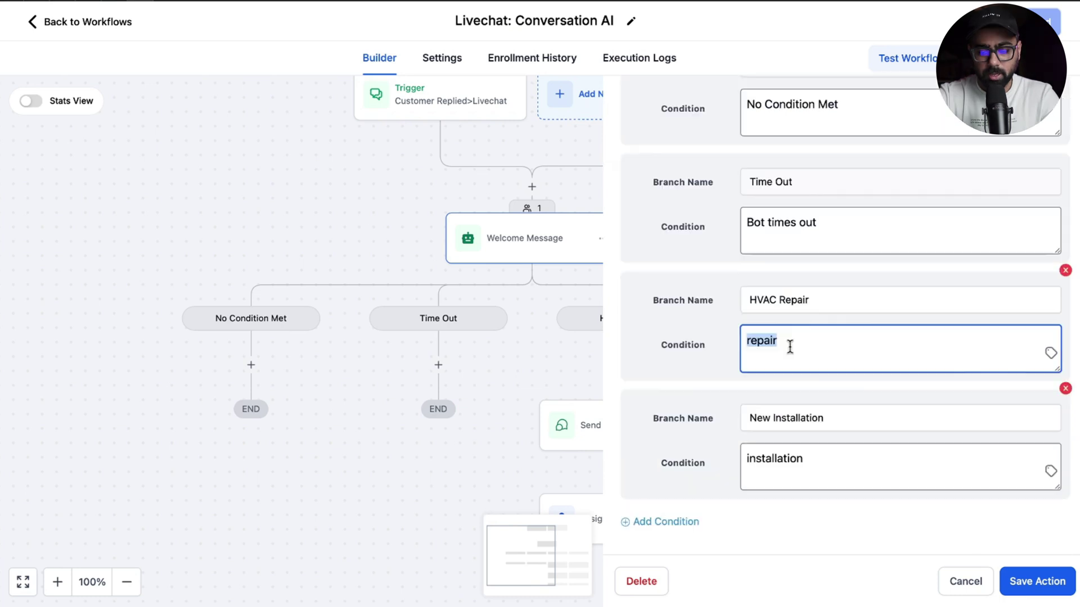
pyautogui.click(973, 574)
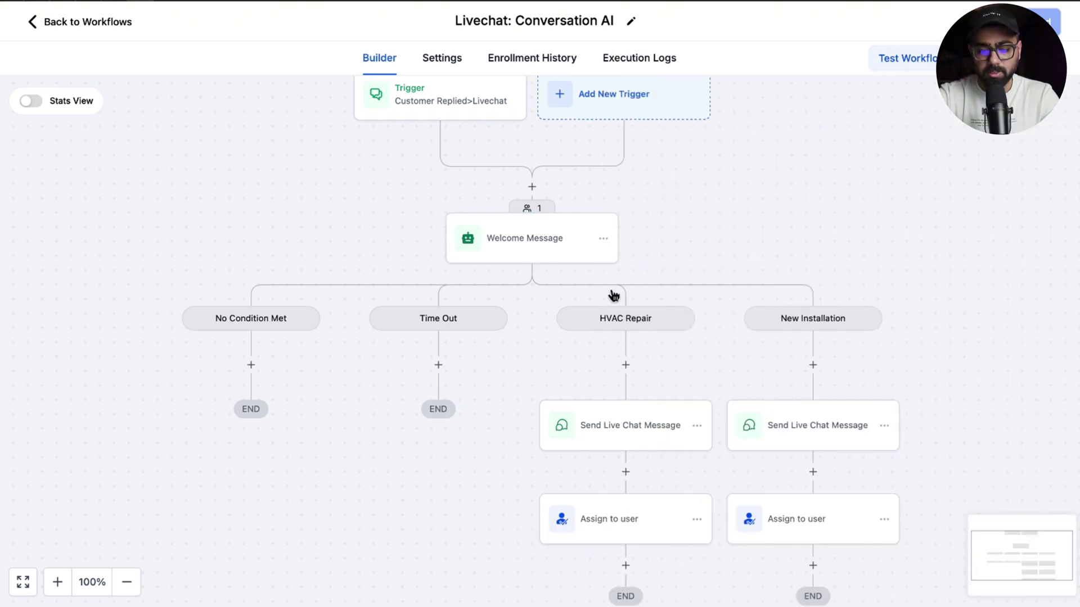
pyautogui.click(624, 426)
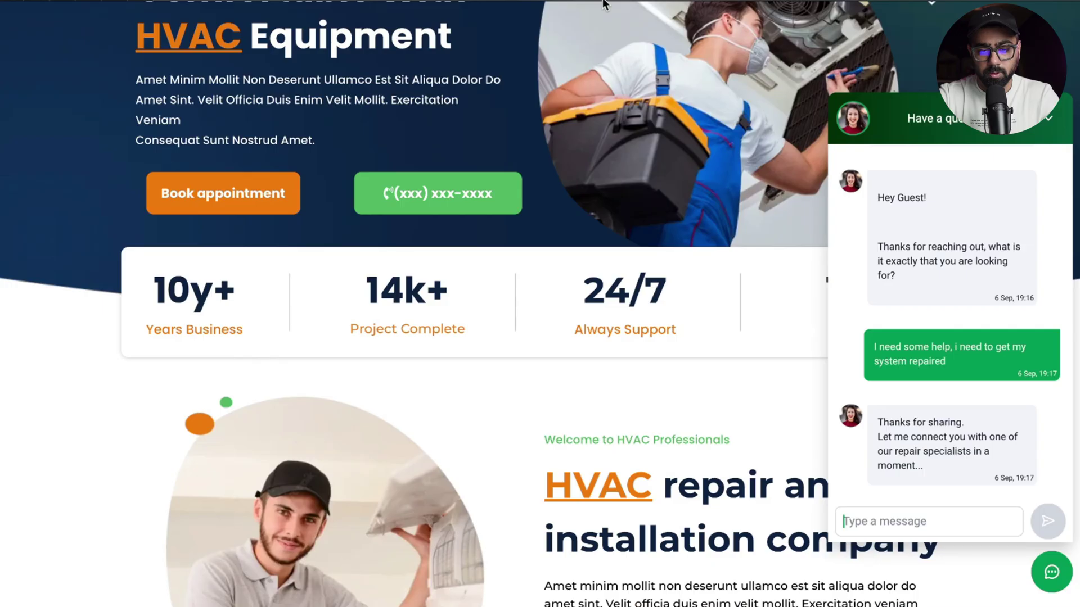
# Highlight the bot's 'Thanks for sharing… repair specialists' reply in the chat widget
pyautogui.moveTo(931, 466); pyautogui.dragTo(874, 414)
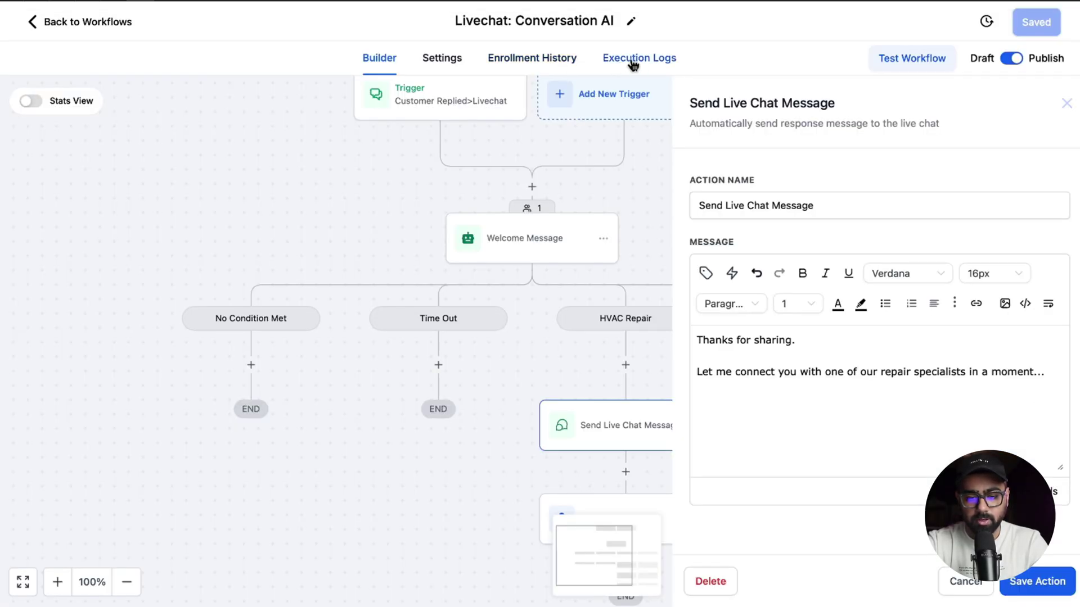
# Check the Execution Logs for Send Live Chat Message and Assign User entries, then return to Builder
pyautogui.scroll(-2, 618, 498)
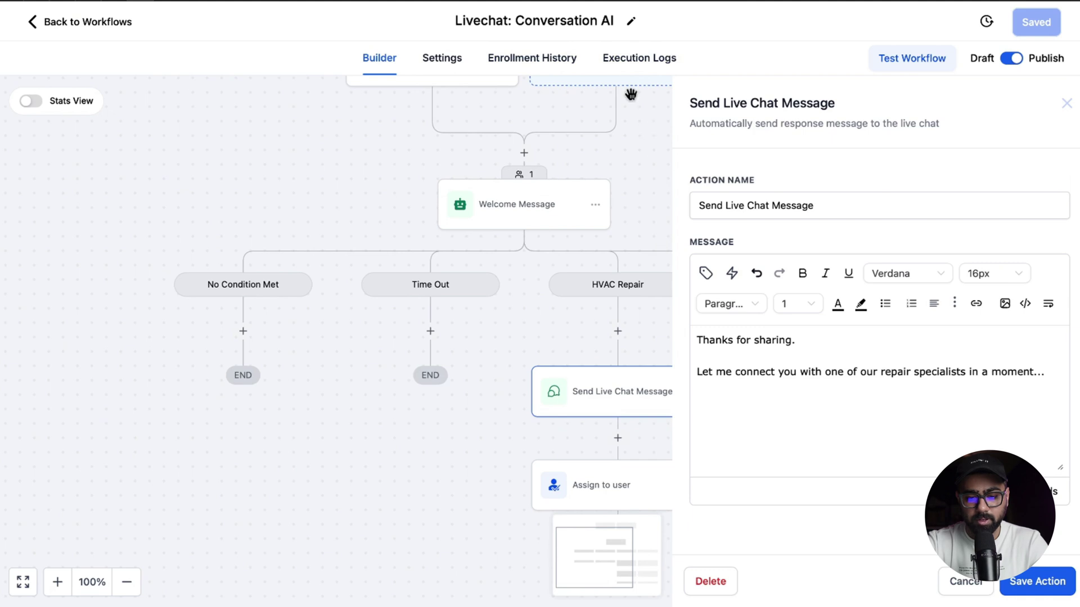
pyautogui.click(637, 59)
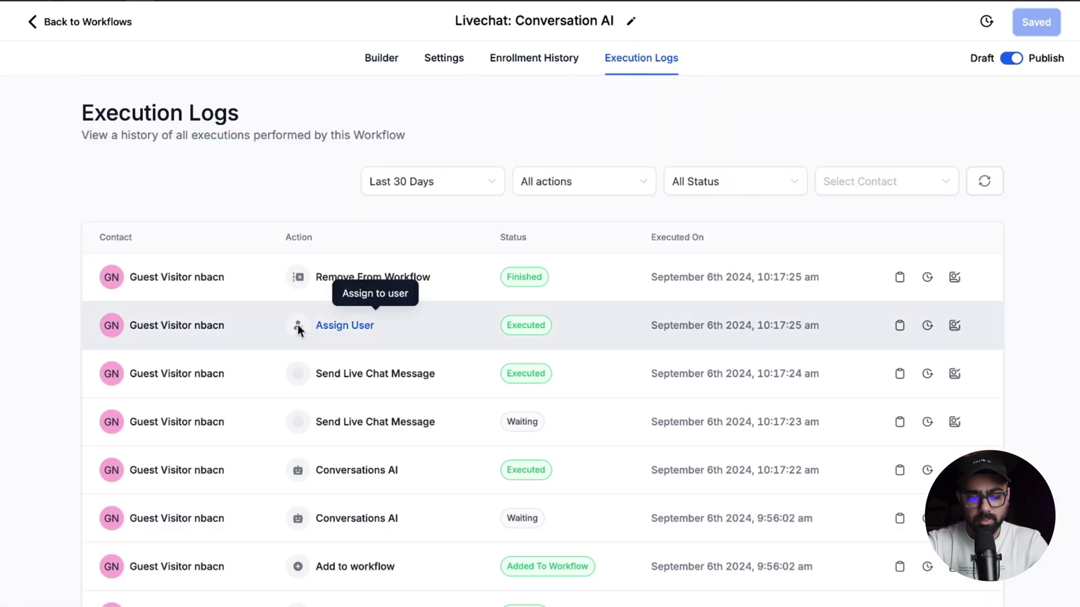
pyautogui.click(381, 62)
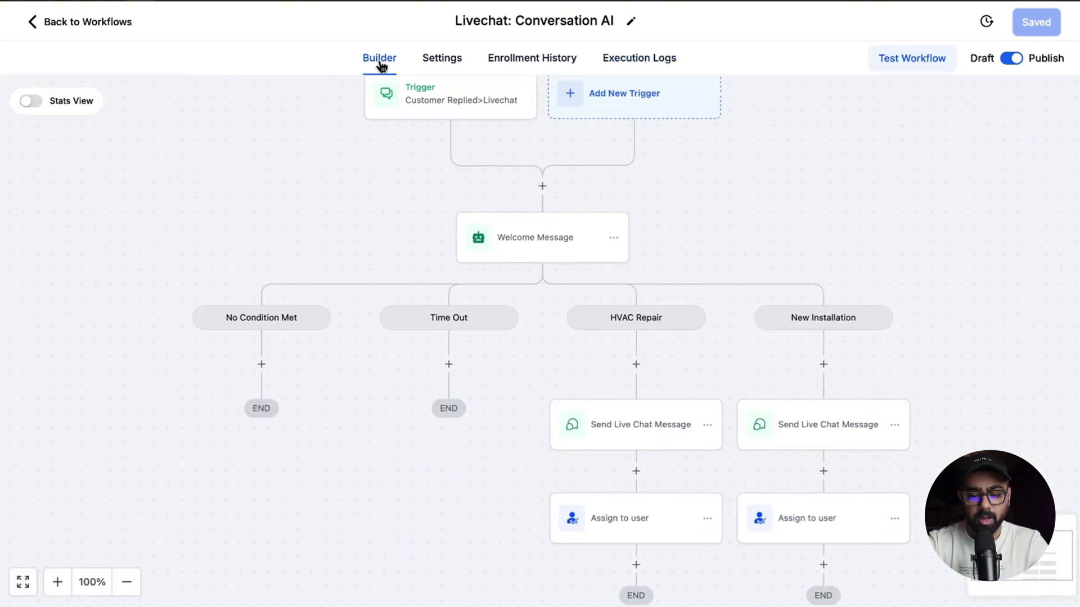
pyautogui.scroll(-4, 492, 276)
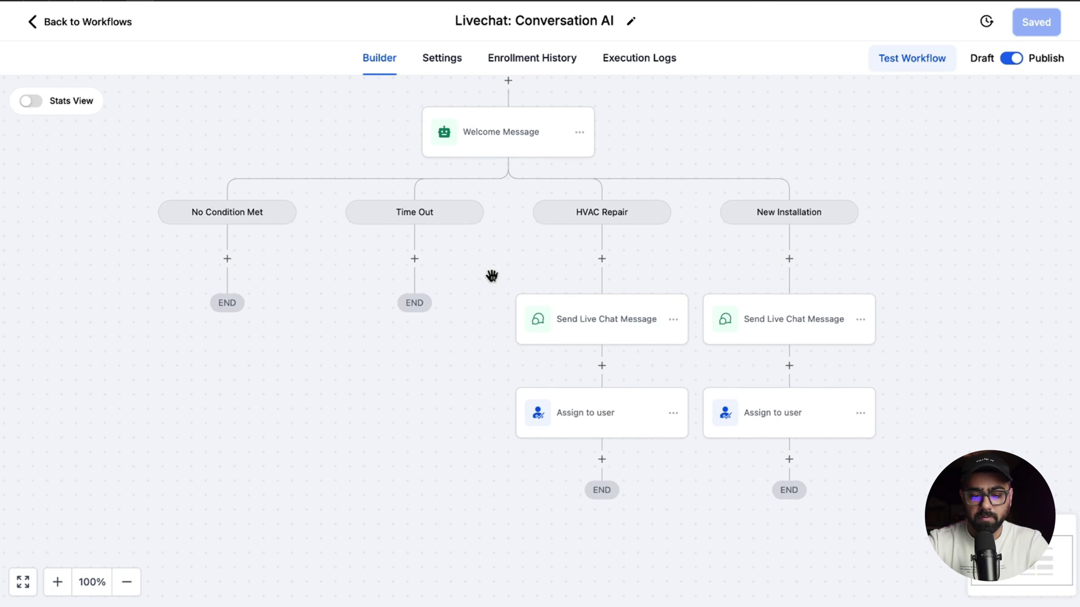